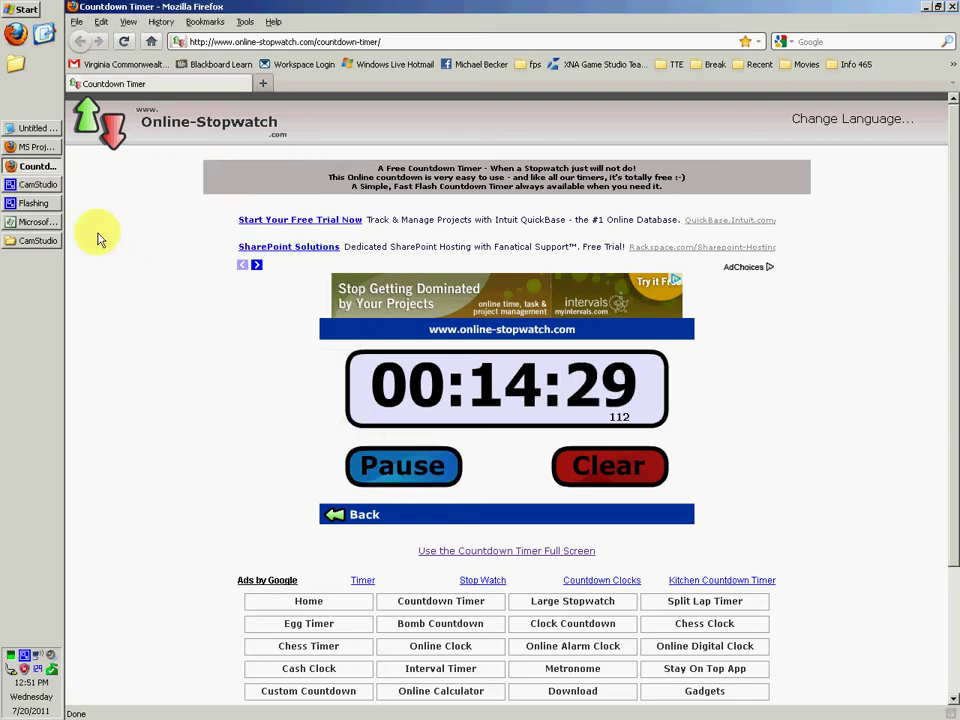
# Review the resource-assignment tips on the MS Project Tips page and check the Deliverable #1 and Div2 rows in Microsoft Project against them.
pyautogui.click(32, 166)
pyautogui.click(317, 156)
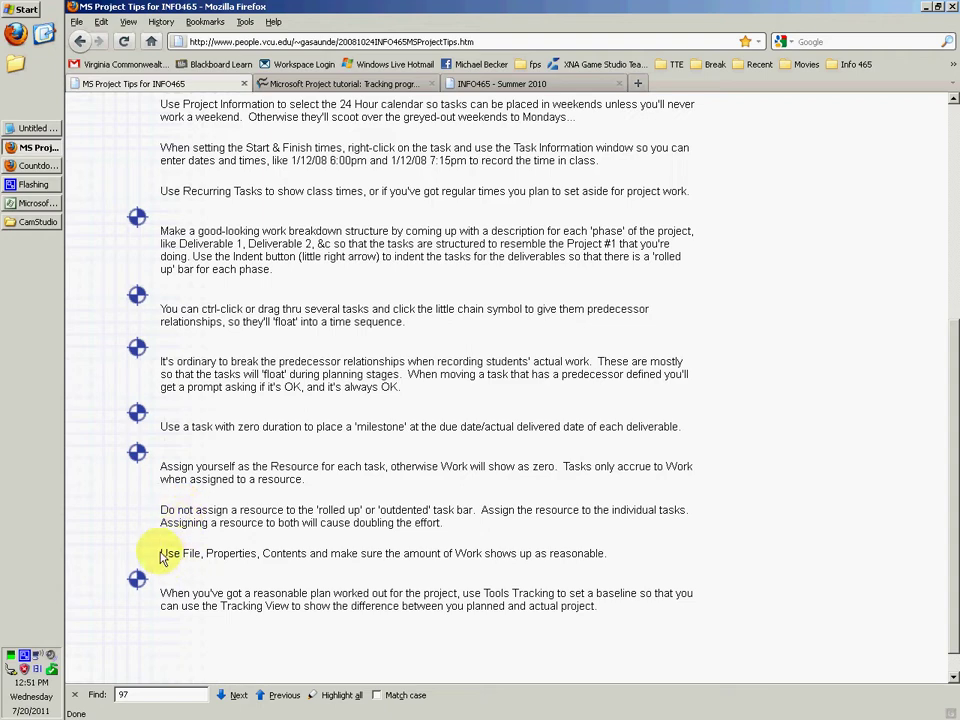
pyautogui.click(35, 203)
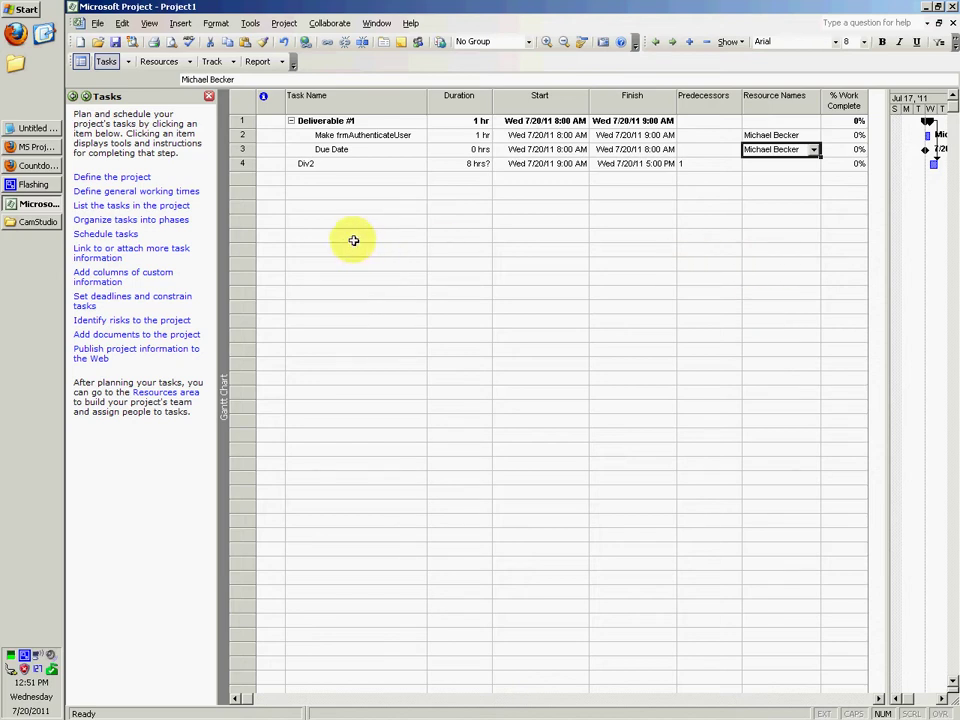
pyautogui.click(343, 121)
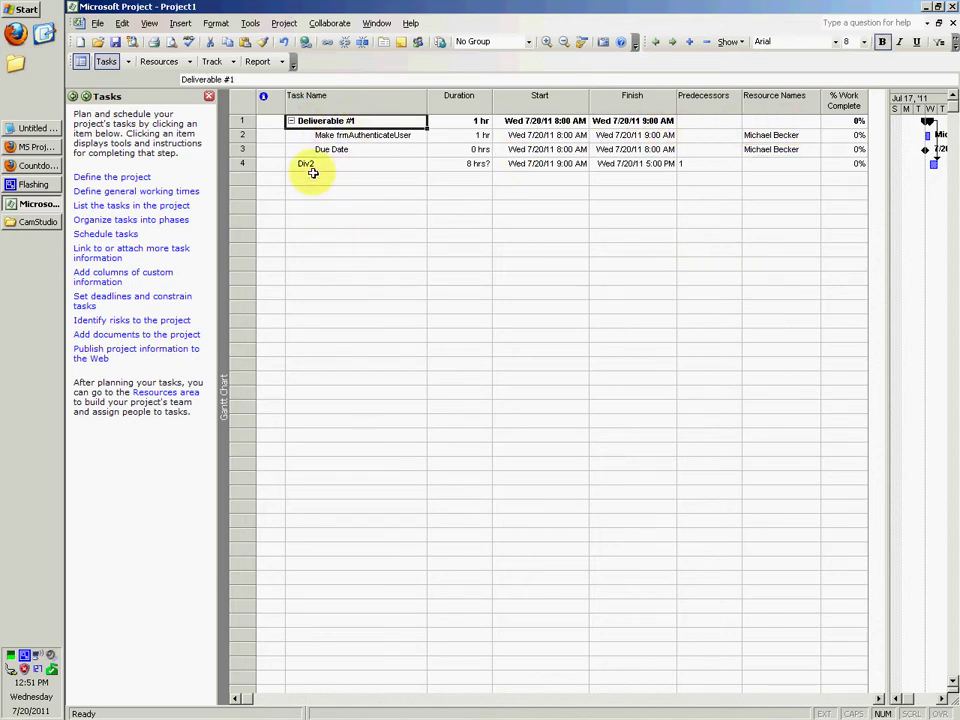
pyautogui.click(316, 164)
pyautogui.click(754, 165)
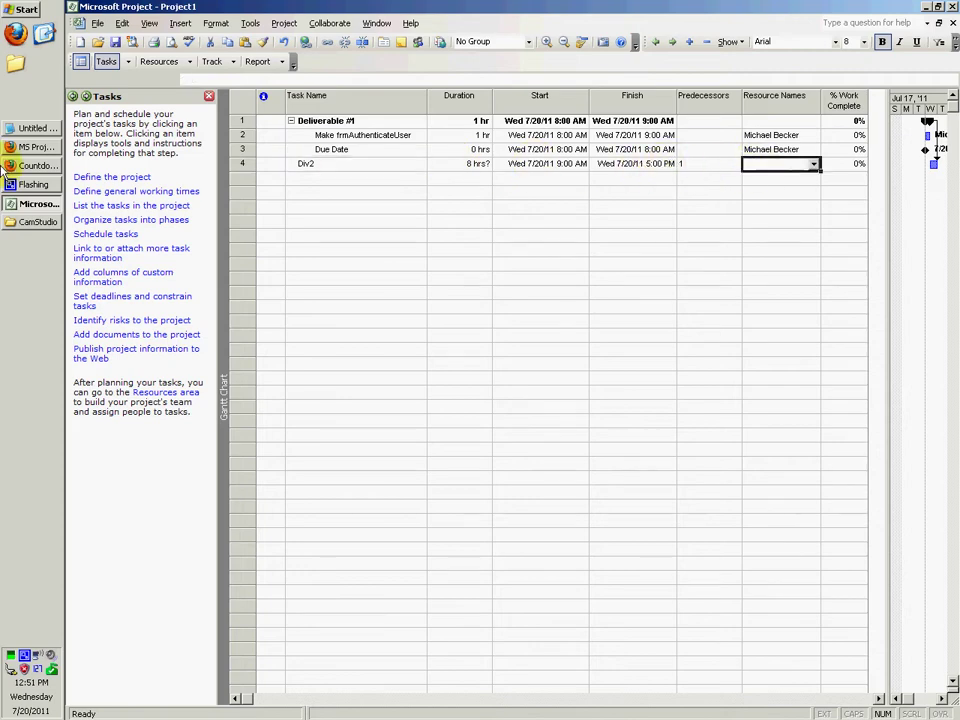
# Highlight the project contents tip on the MS Project Tips page and open the Contents section of the Project1 properties in Microsoft Project.
pyautogui.click(36, 148)
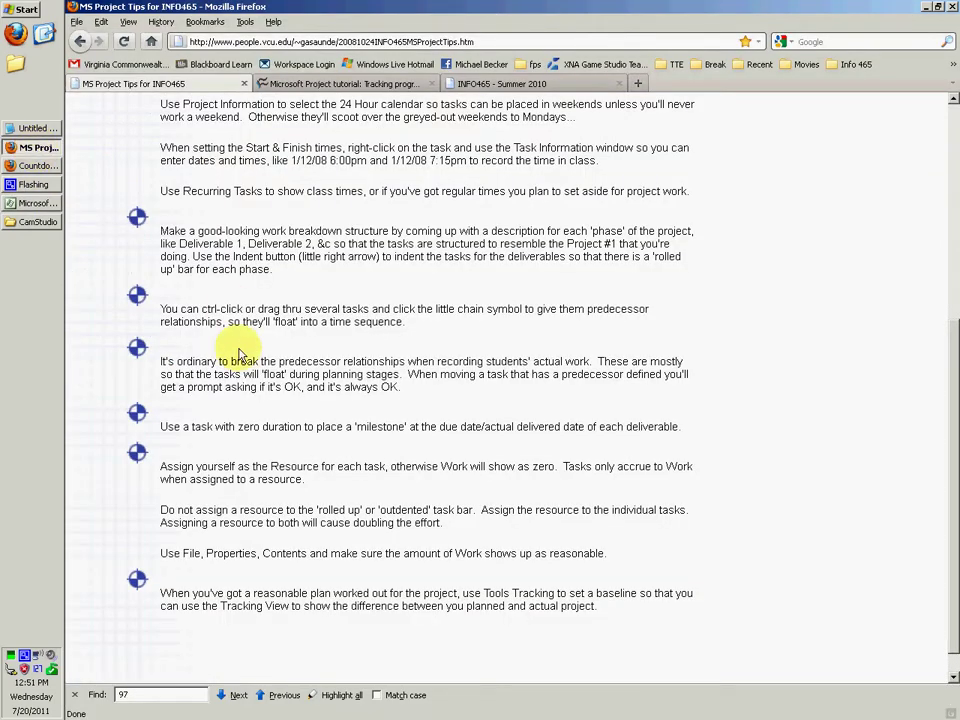
pyautogui.moveTo(163, 560); pyautogui.dragTo(293, 555)
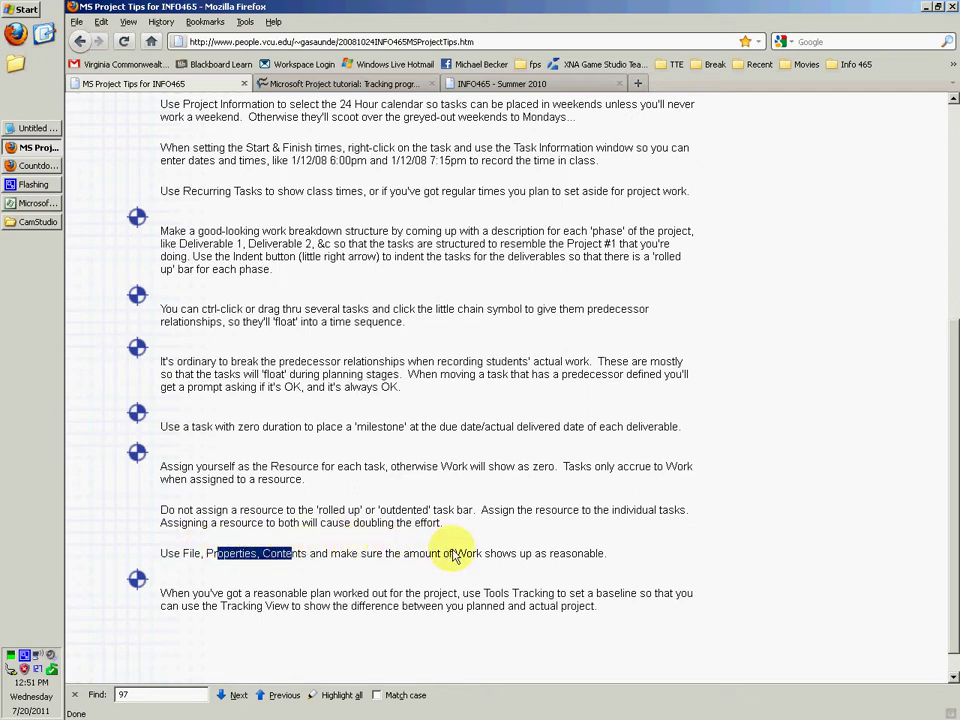
pyautogui.click(45, 203)
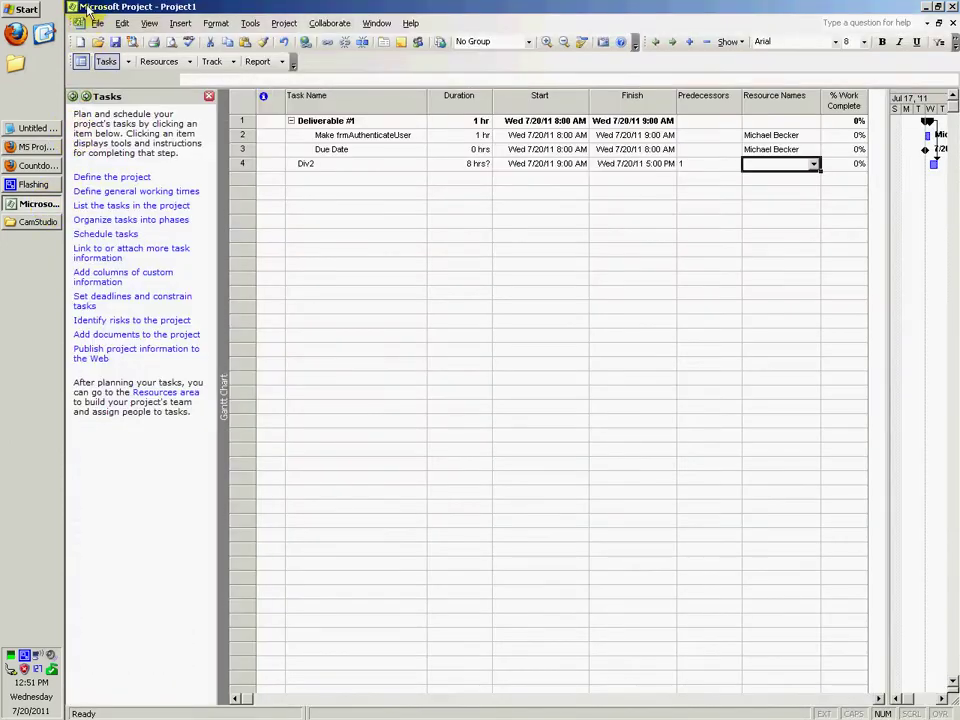
pyautogui.click(97, 22)
pyautogui.click(135, 216)
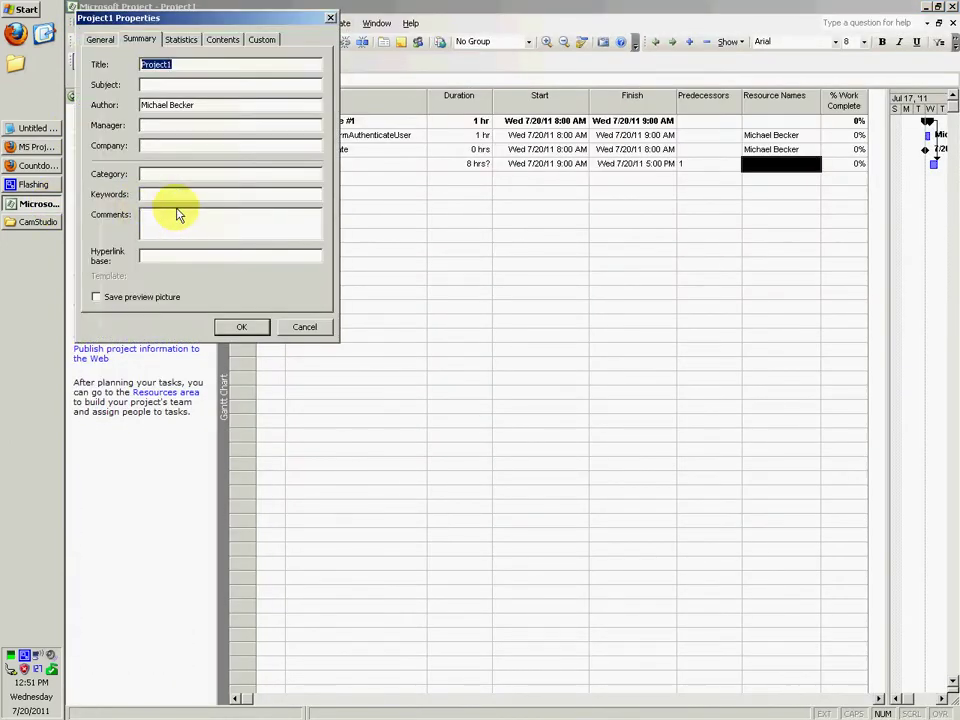
pyautogui.click(222, 40)
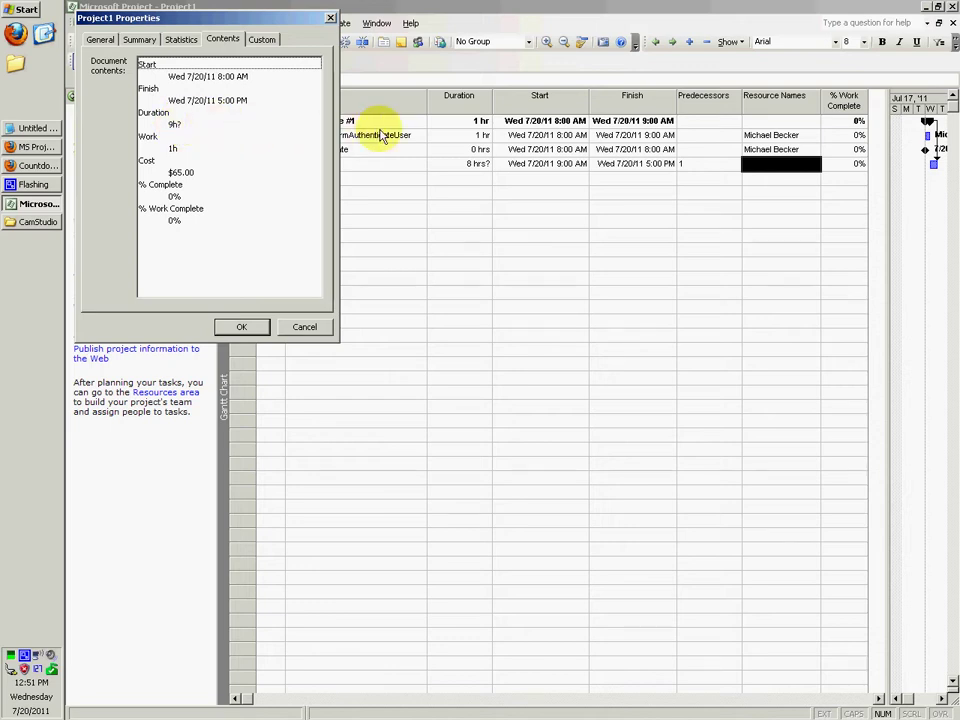
# Examine the duration, work and cost entries in the project's document contents and close the properties without changes.
pyautogui.moveTo(287, 25); pyautogui.dragTo(228, 58)
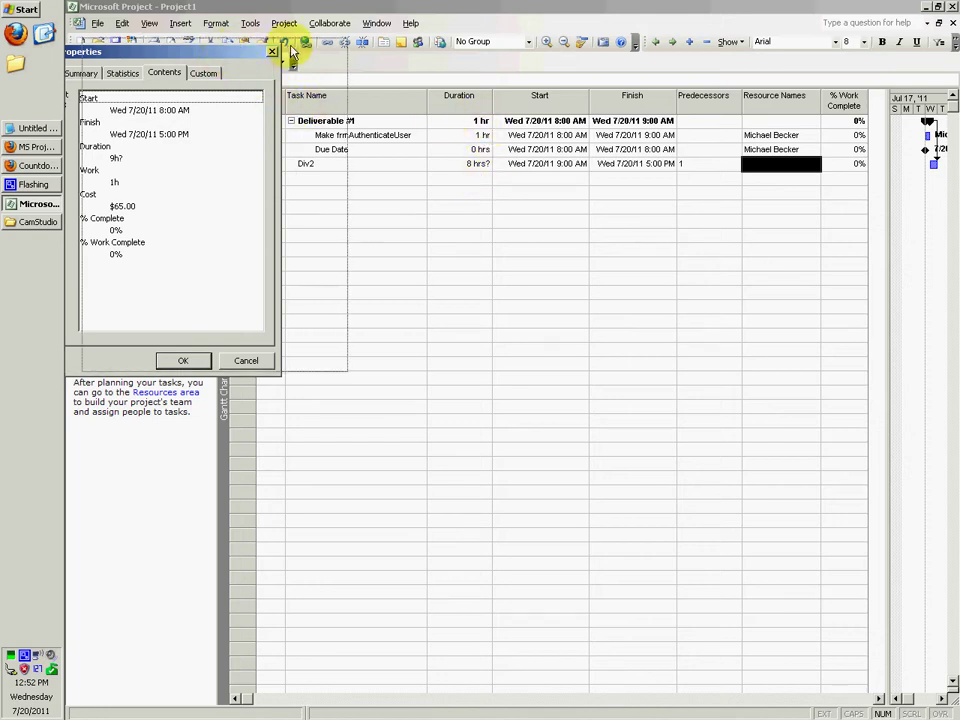
pyautogui.moveTo(262, 50); pyautogui.dragTo(328, 45)
pyautogui.click(196, 152)
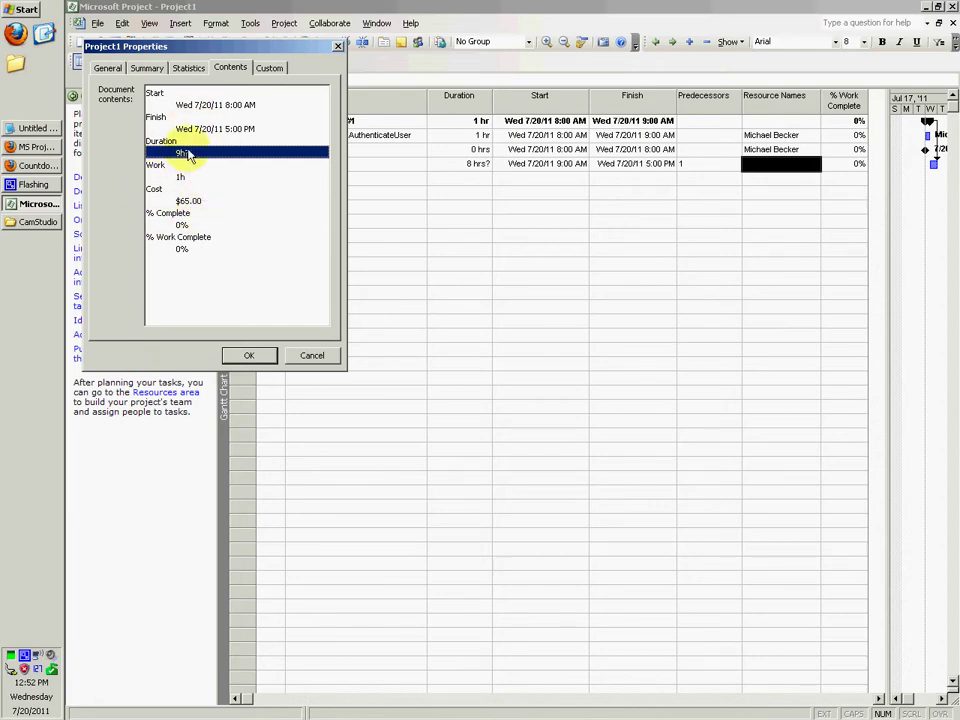
pyautogui.click(187, 197)
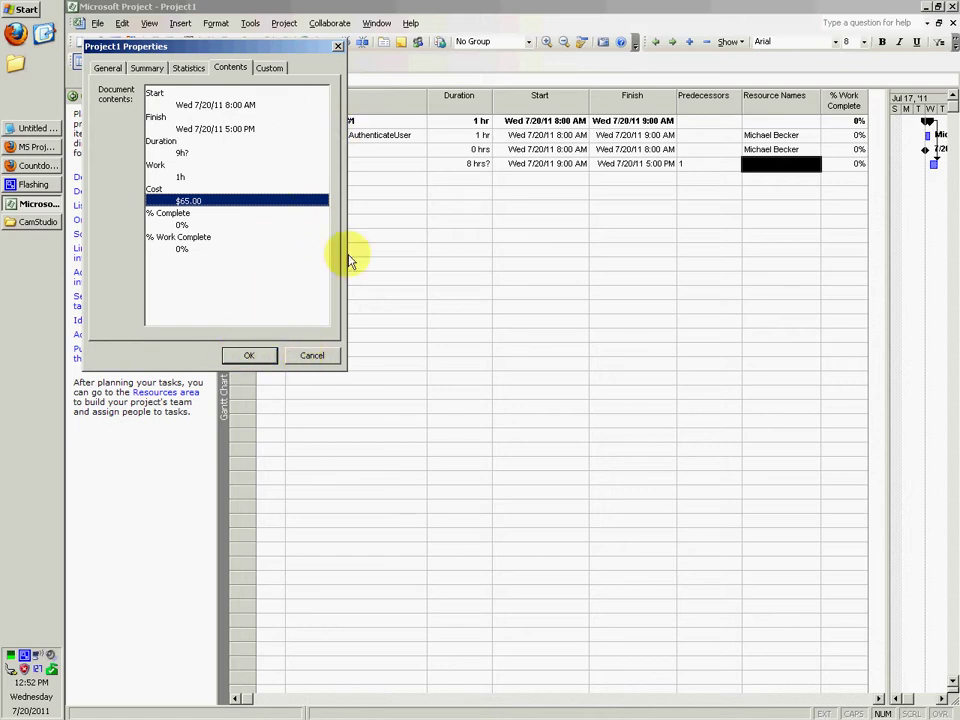
pyautogui.click(314, 355)
pyautogui.click(339, 179)
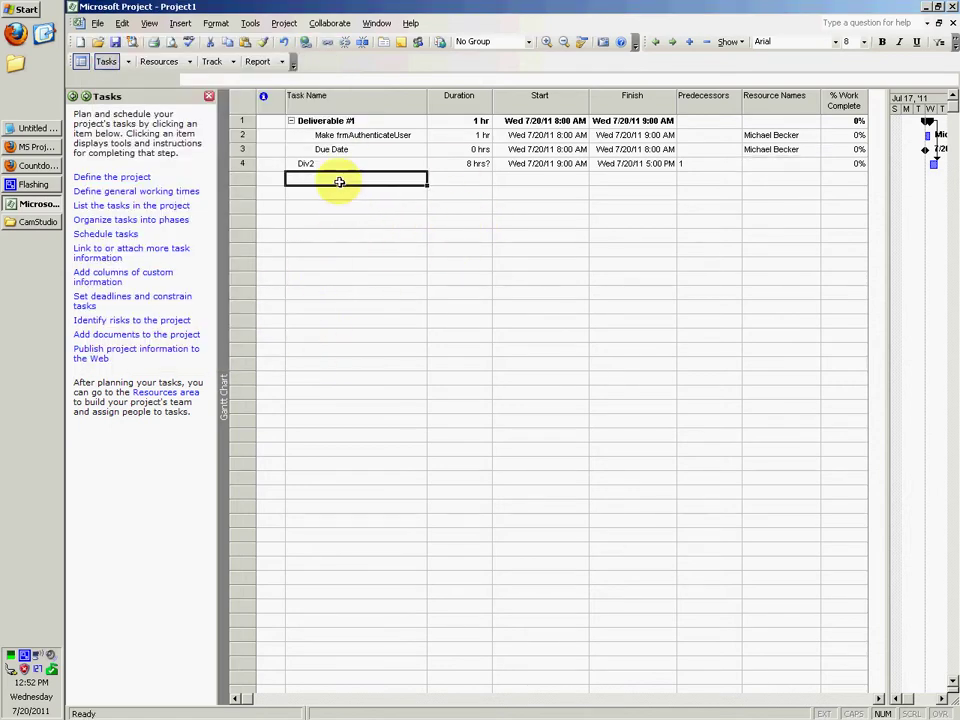
# Switch back to the MS Project Tips page in Firefox and read the tip on checking the amount of Work.
pyautogui.click(25, 147)
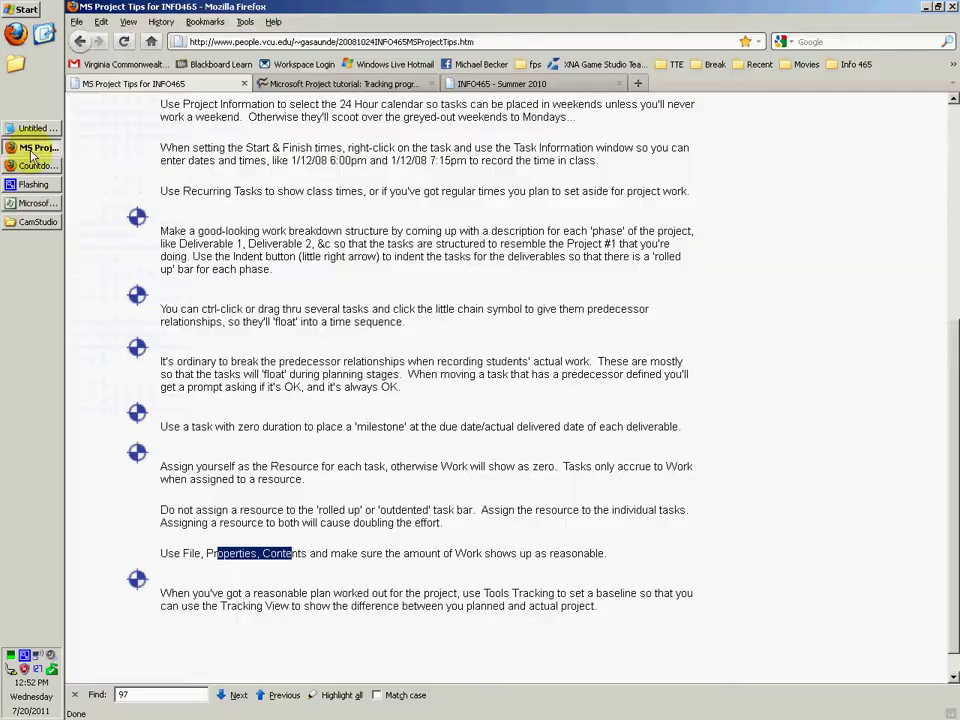
pyautogui.click(164, 556)
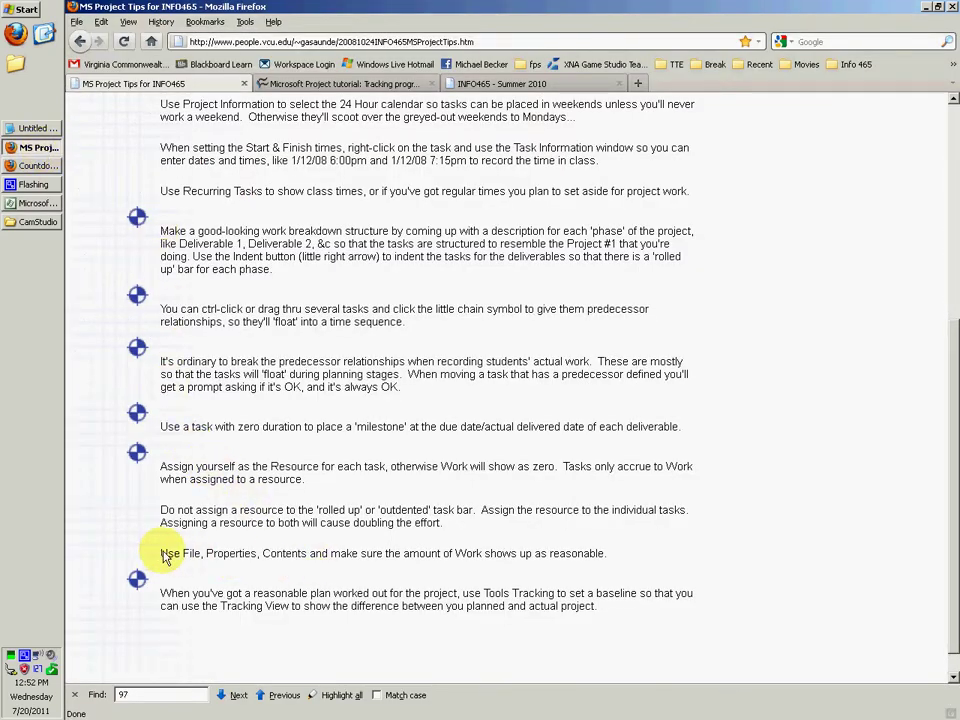
pyautogui.moveTo(164, 556)
pyautogui.mouseDown()
pyautogui.moveTo(615, 557)
pyautogui.moveTo(166, 557)
pyautogui.mouseUp()
pyautogui.click(618, 557)
pyautogui.click(170, 560)
pyautogui.scroll(-1, 166, 568)
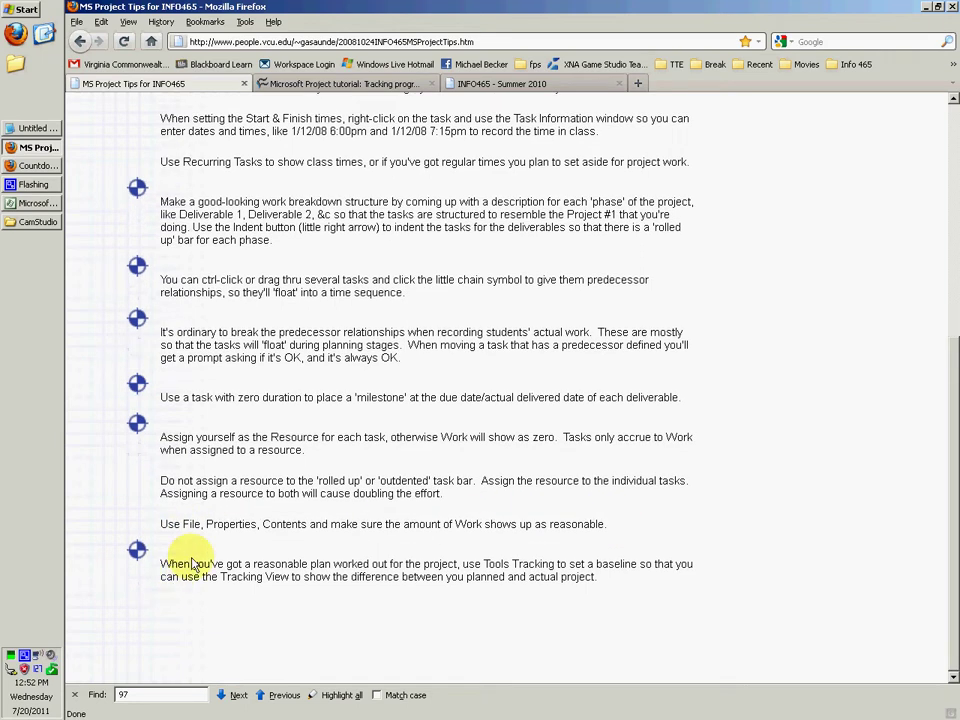
# Read the last tip about setting a baseline for a reasonable plan and highlight its words "use Tools Tracking".
pyautogui.moveTo(164, 571); pyautogui.dragTo(218, 566)
pyautogui.click(218, 566)
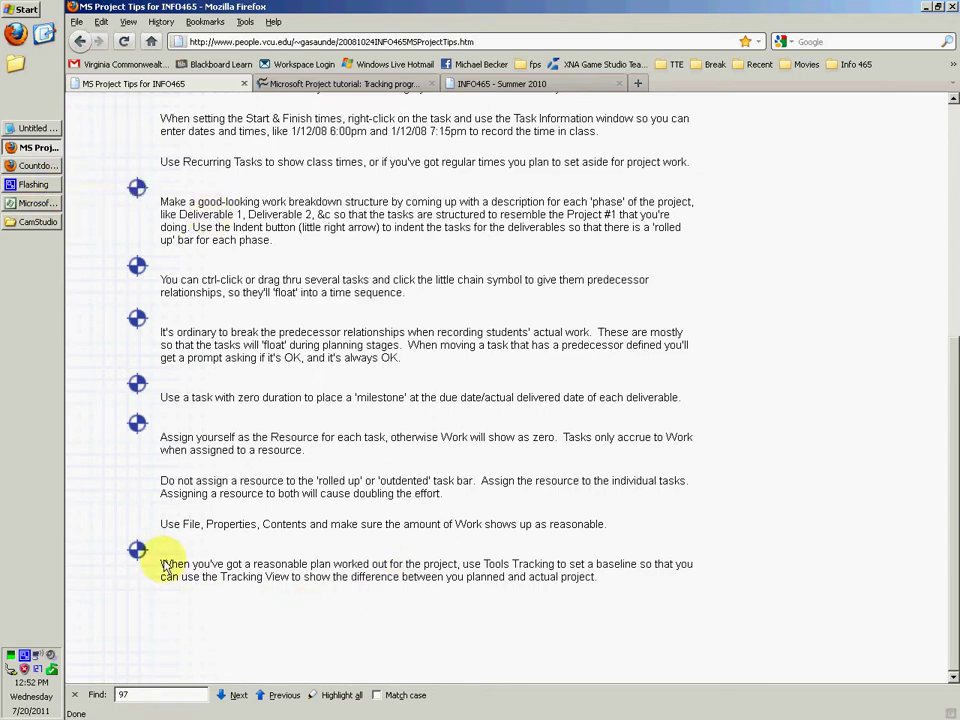
pyautogui.moveTo(166, 568); pyautogui.dragTo(208, 563)
pyautogui.click(208, 563)
pyautogui.press('super')
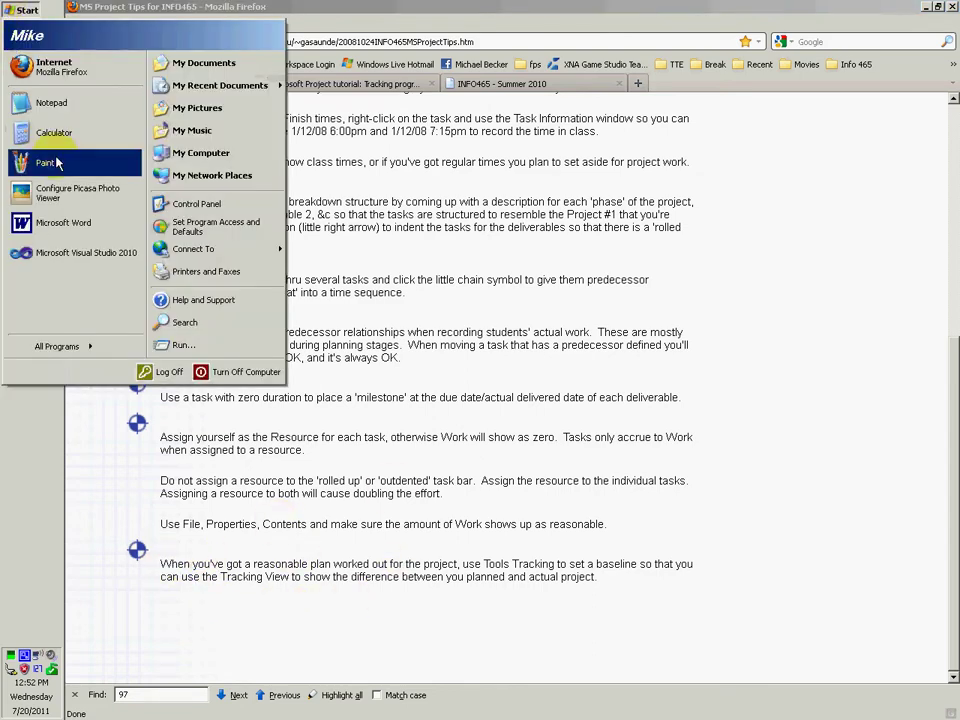
pyautogui.press('Escape')
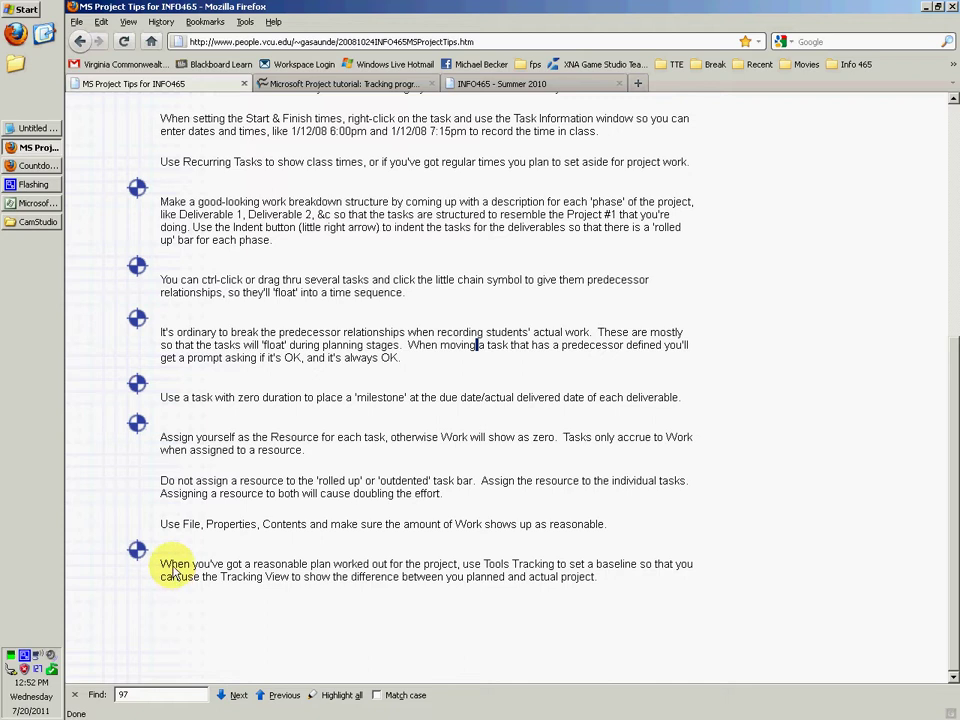
pyautogui.moveTo(173, 569); pyautogui.dragTo(551, 568)
pyautogui.click(470, 568)
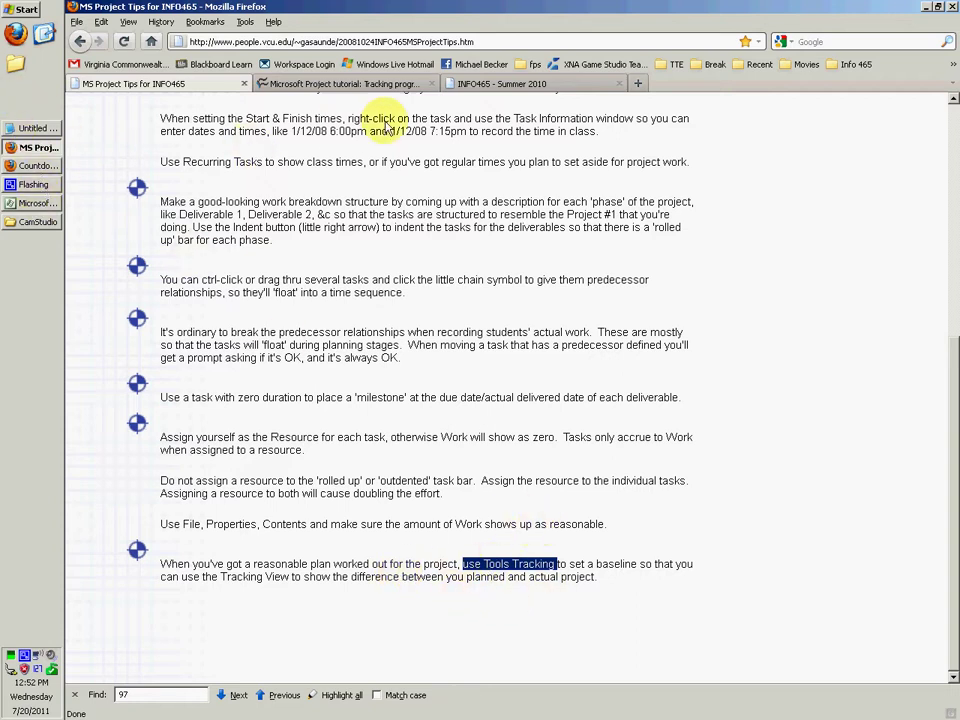
# Look up the Save Baseline tracking command in Microsoft Project and enlarge the Gantt chart area to view the task bars.
pyautogui.click(36, 203)
pyautogui.click(251, 26)
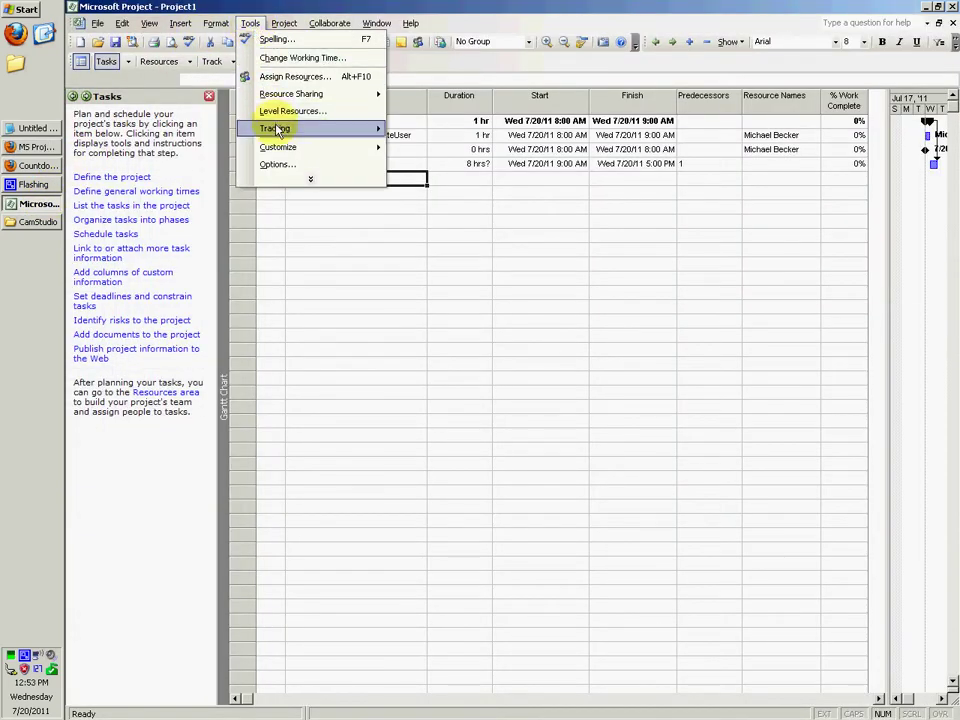
pyautogui.moveTo(275, 128)
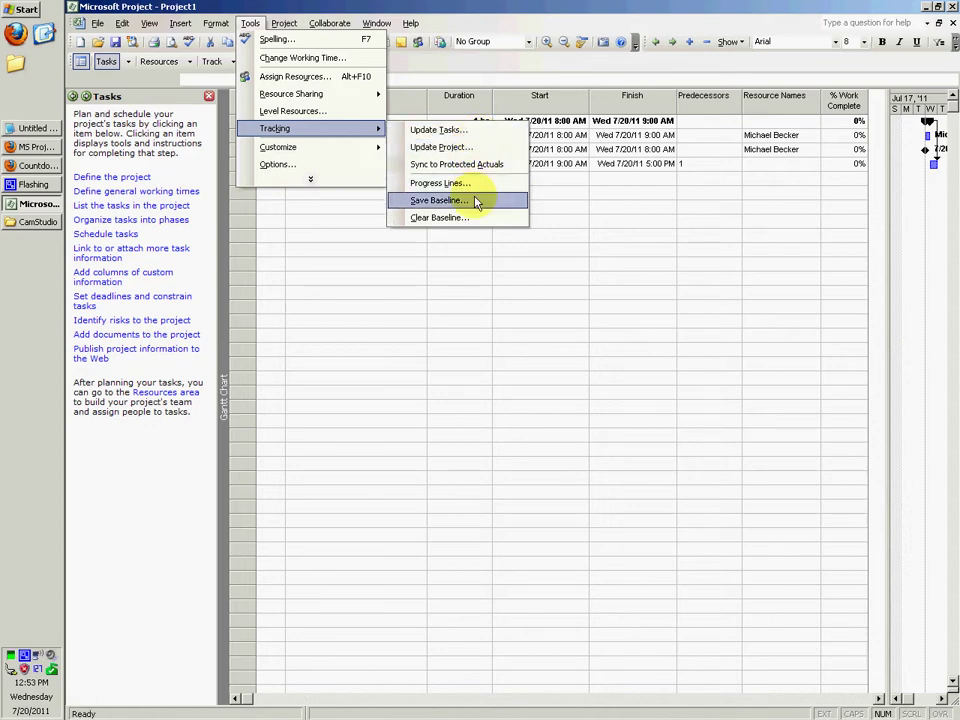
pyautogui.click(399, 101)
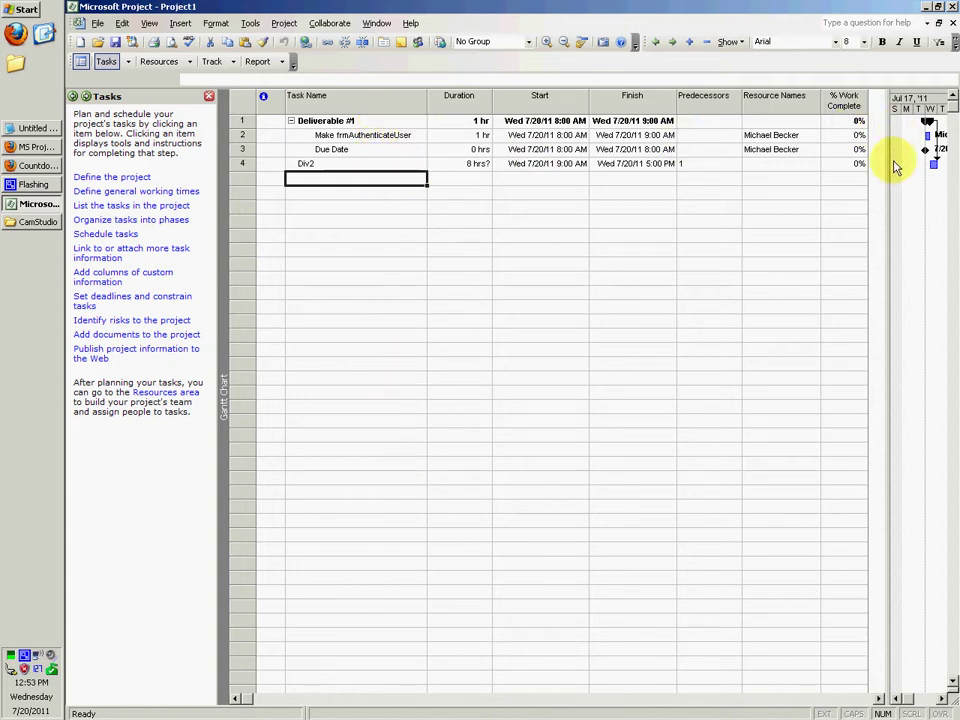
pyautogui.moveTo(894, 162); pyautogui.dragTo(617, 189)
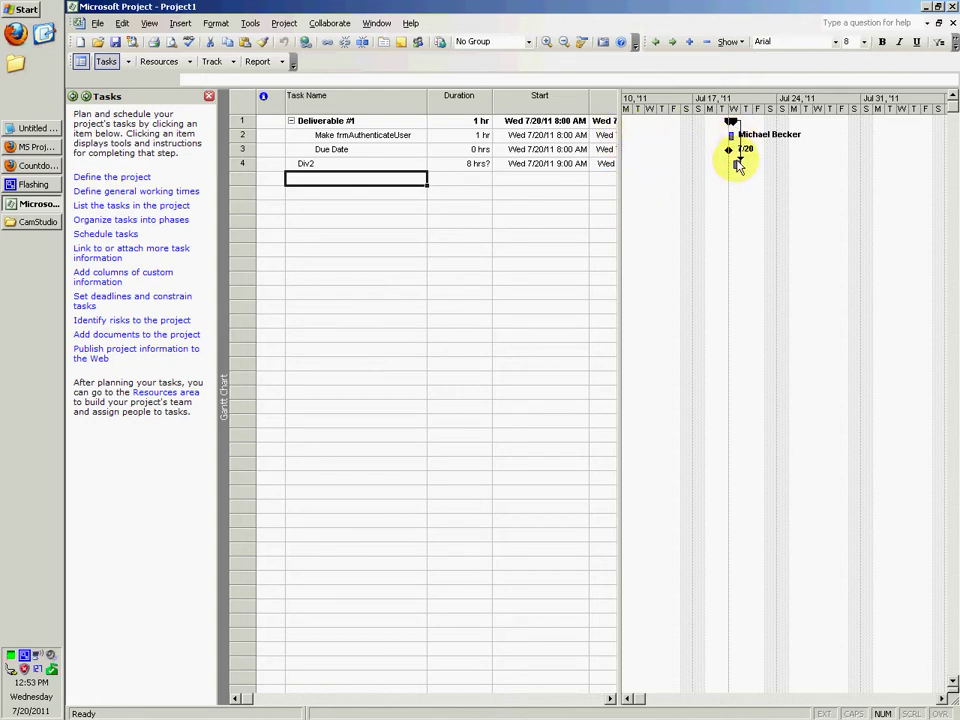
# Read the baseline section of the TechRepublic tracking progress tutorial in Firefox and open its Figure B image of the Tracking Gantt view.
pyautogui.click(35, 147)
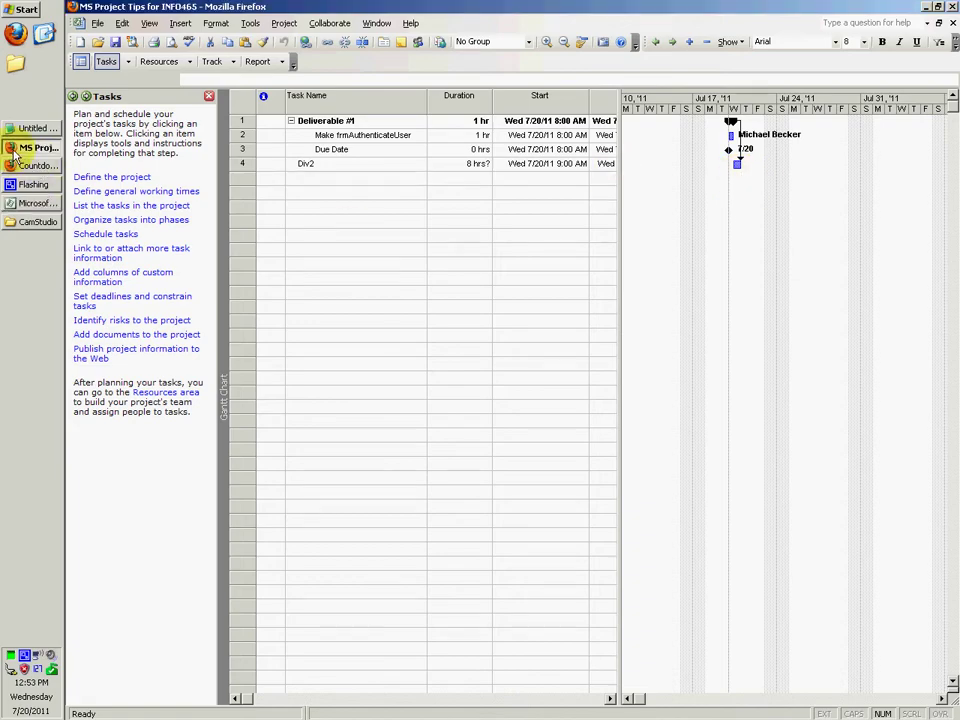
pyautogui.click(352, 85)
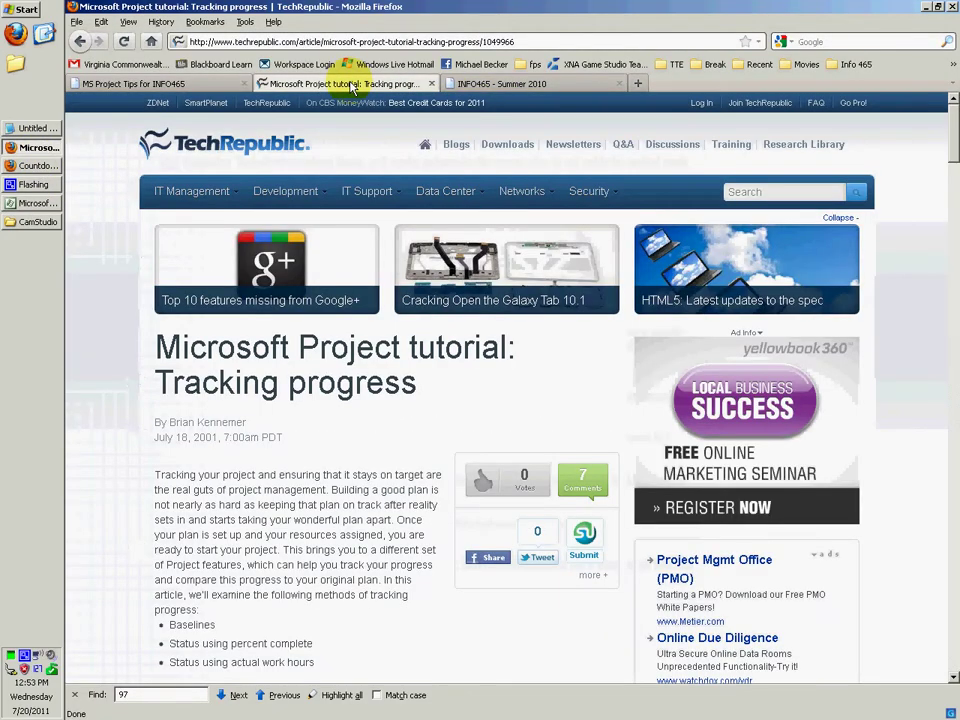
pyautogui.scroll(-3, 95, 370)
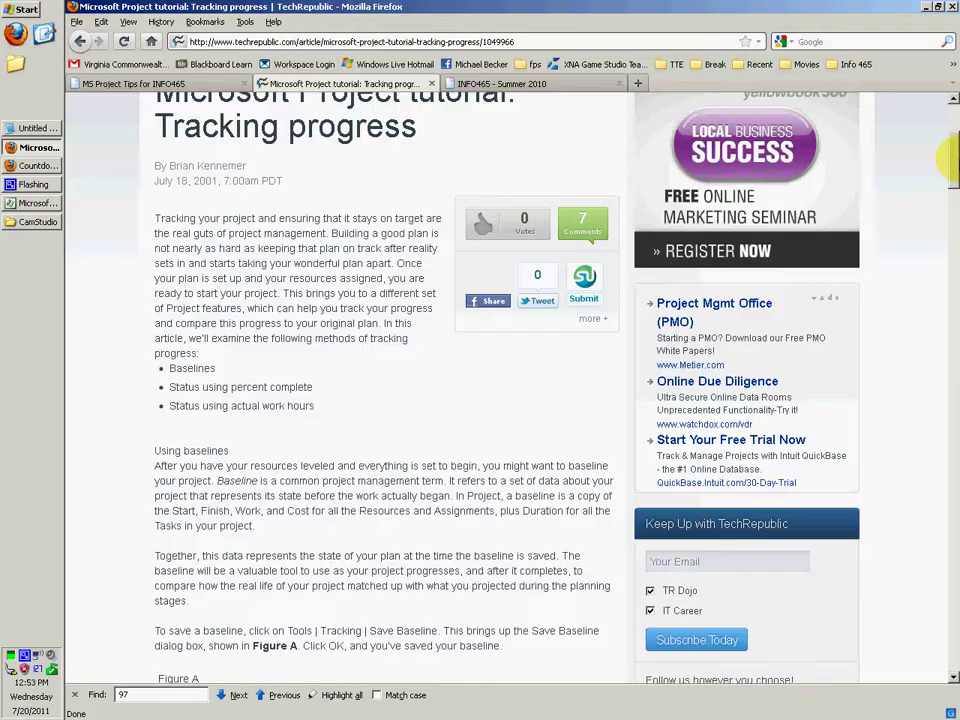
pyautogui.moveTo(955, 160)
pyautogui.mouseDown()
pyautogui.moveTo(936, 268)
pyautogui.moveTo(948, 162)
pyautogui.mouseUp()
pyautogui.scroll(-5, 838, 236)
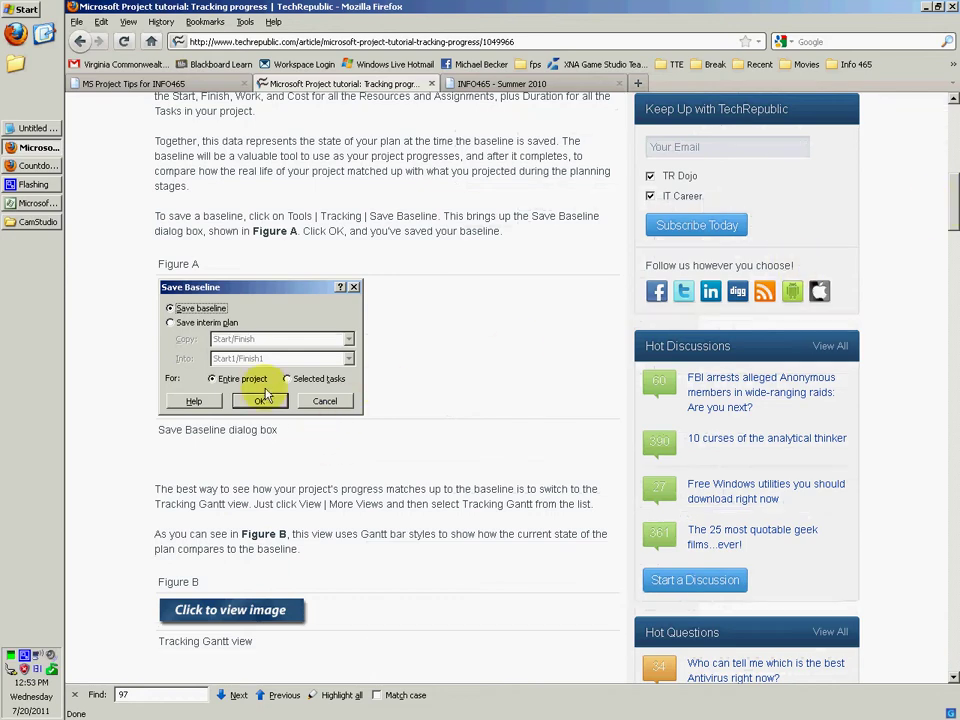
pyautogui.scroll(-4, 246, 377)
pyautogui.scroll(-2, 215, 320)
pyautogui.click(203, 358)
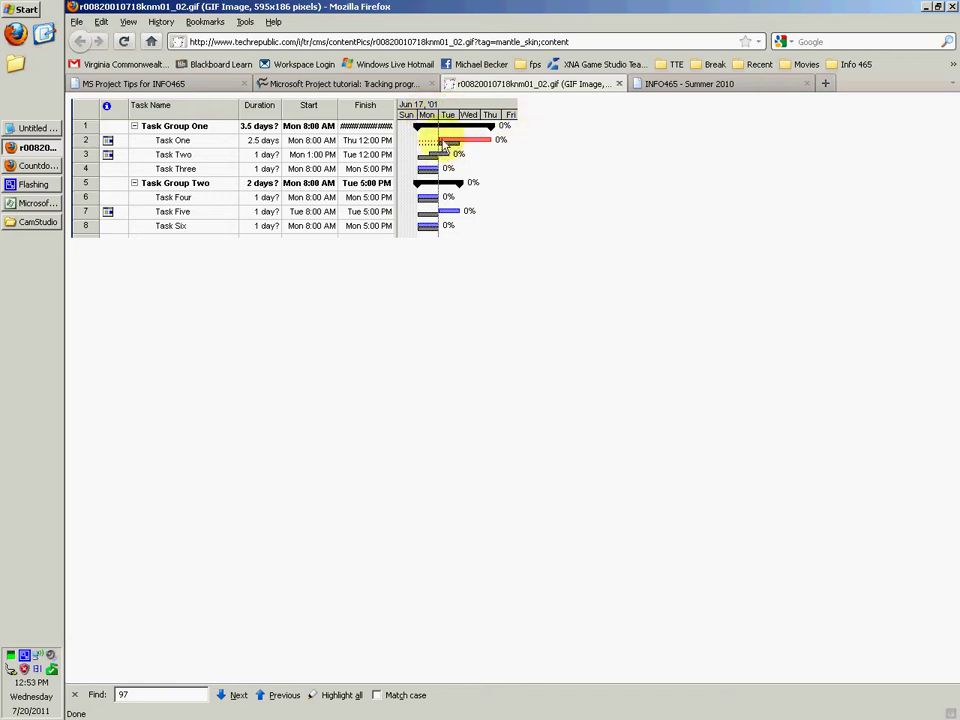
# Widen the task table in Microsoft Project to show all columns and set the % Work Complete of Deliverable #1 to 45%.
pyautogui.click(37, 205)
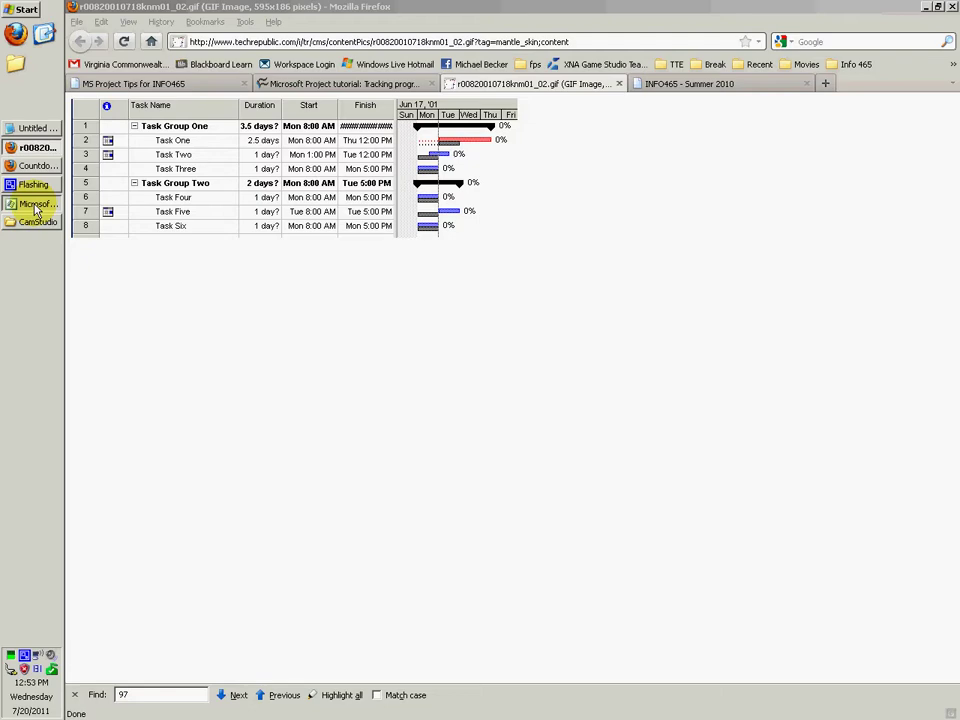
pyautogui.moveTo(619, 274); pyautogui.dragTo(895, 261)
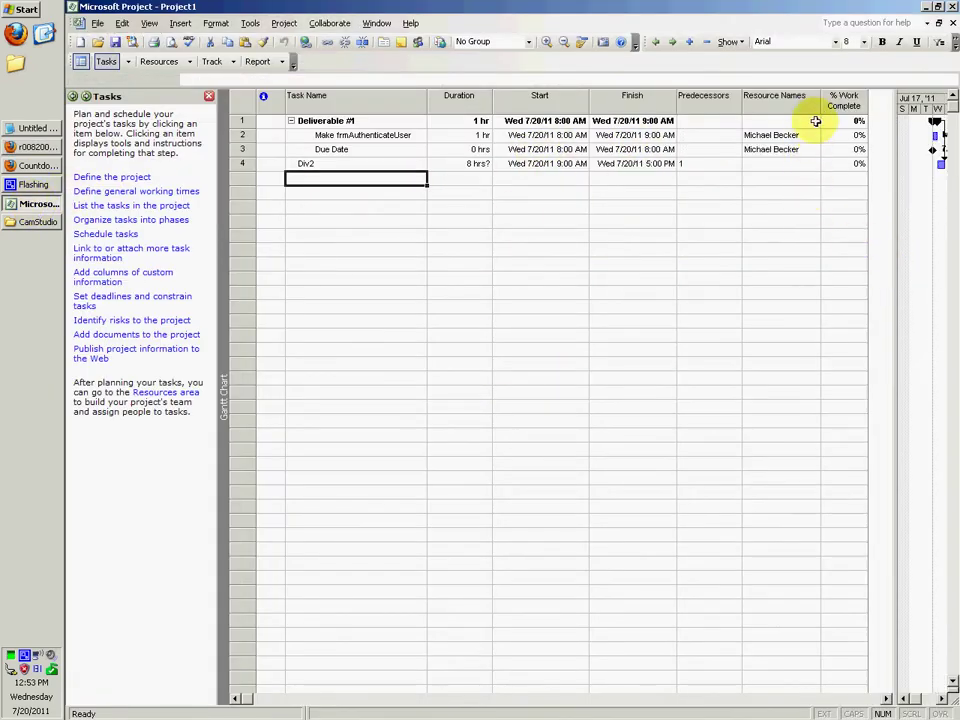
pyautogui.click(836, 121)
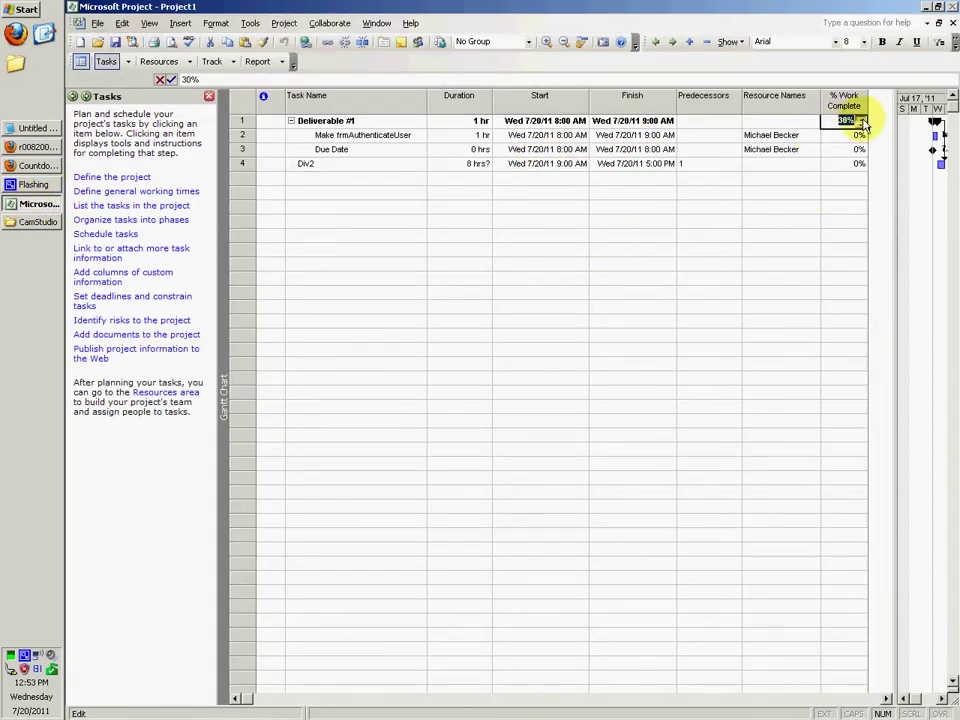
pyautogui.click(862, 136)
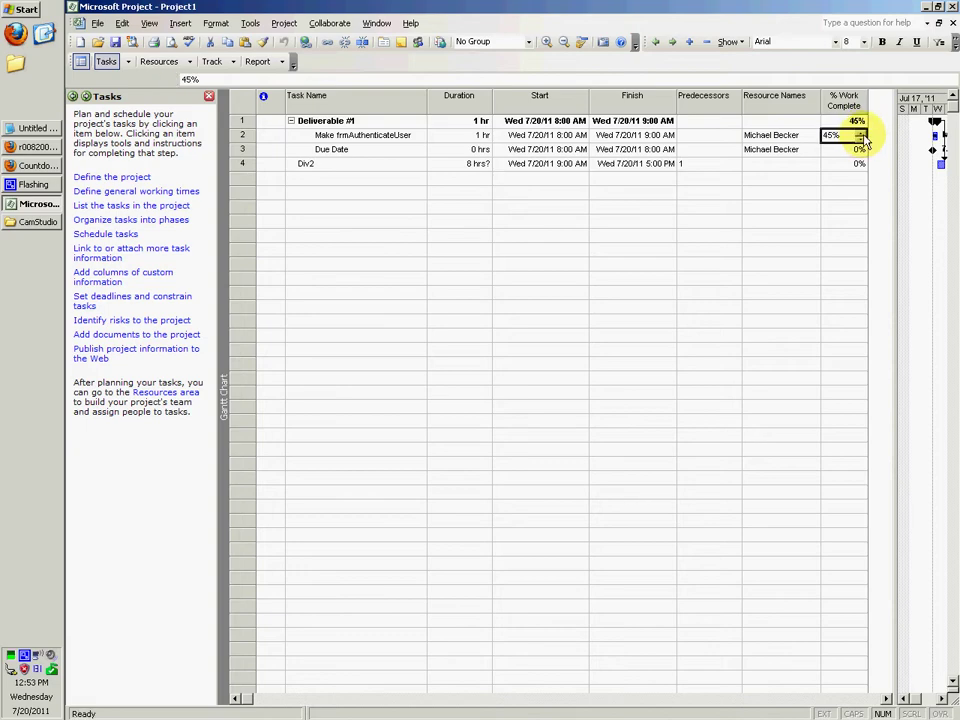
pyautogui.click(790, 221)
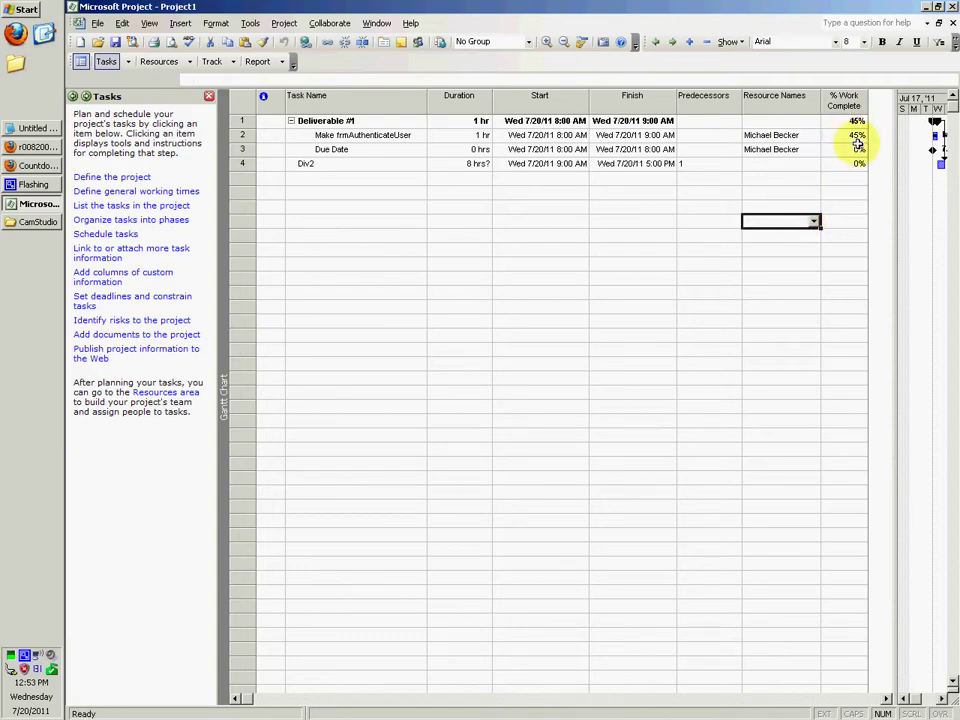
# Compare the Figure B Tracking Gantt image in Firefox with the task table in Microsoft Project.
pyautogui.click(33, 147)
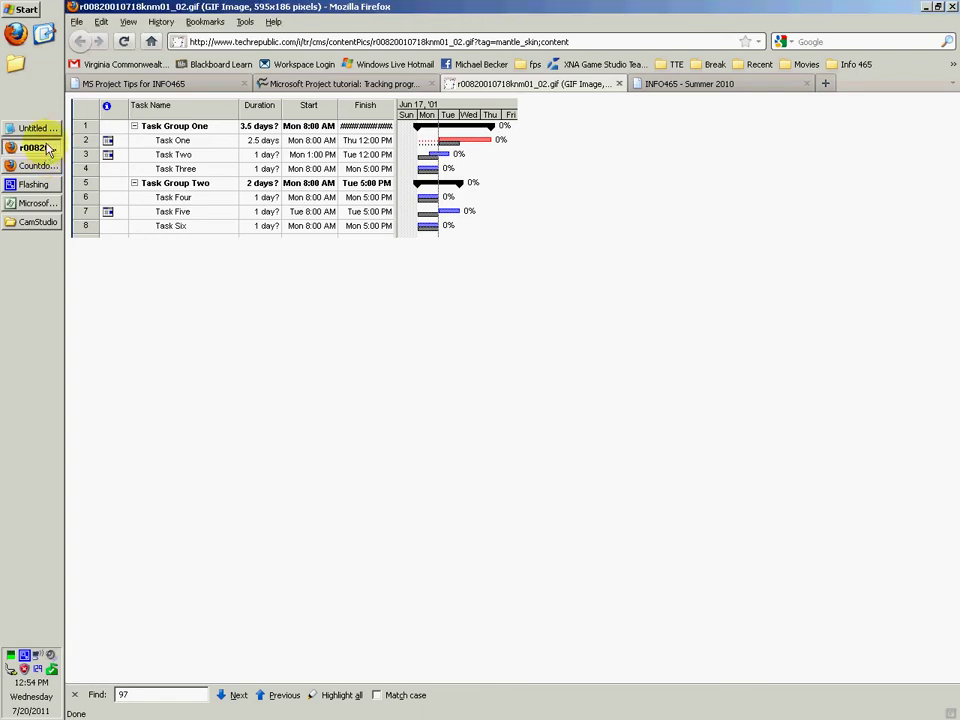
pyautogui.click(38, 203)
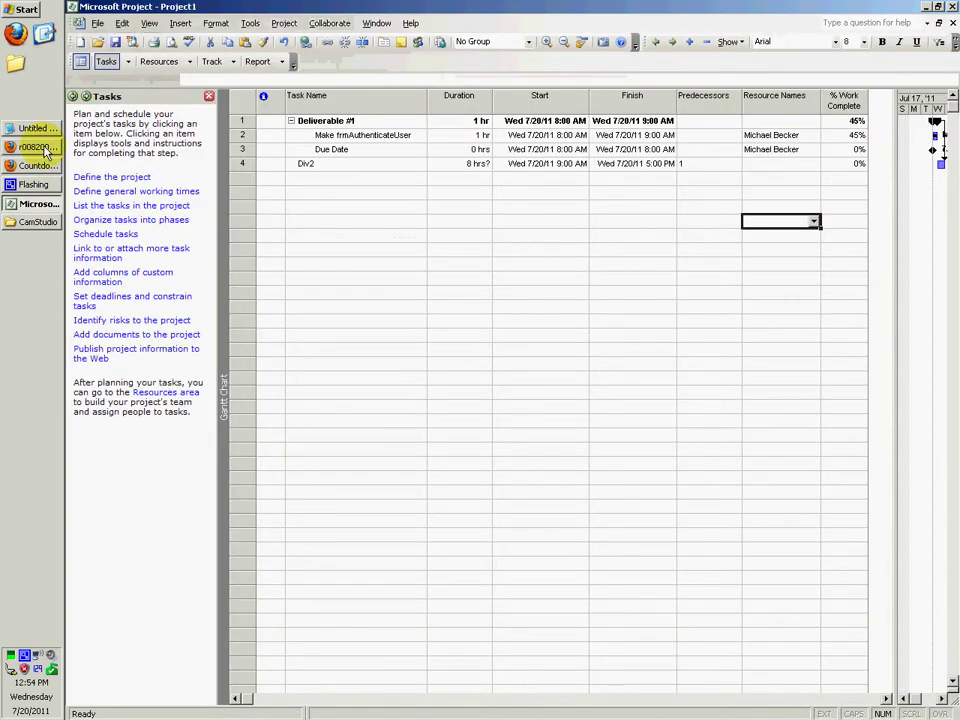
pyautogui.click(359, 177)
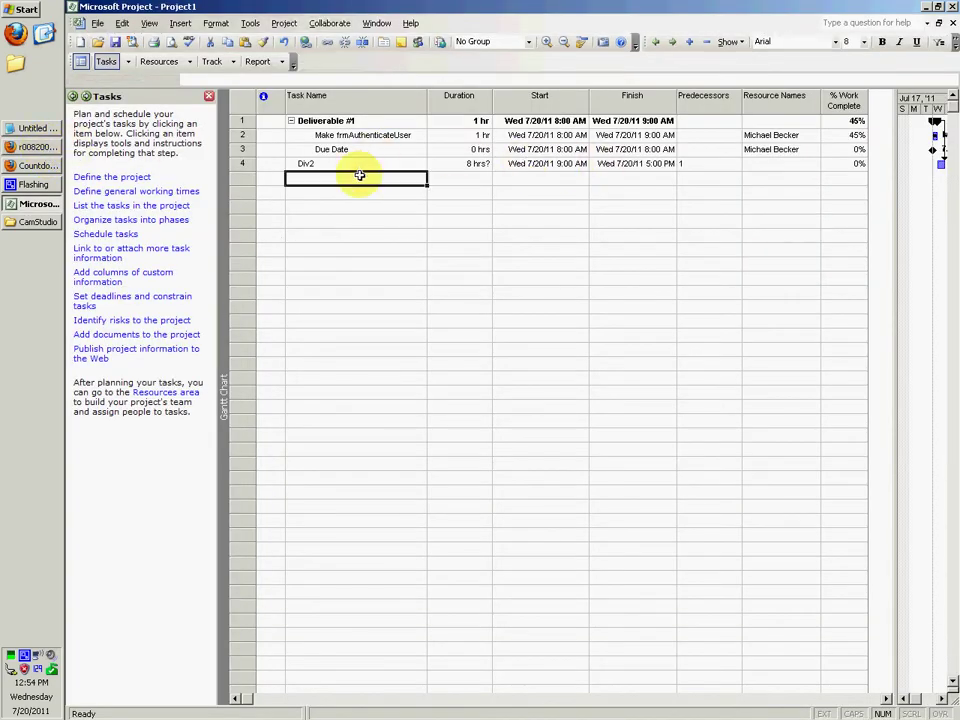
# Skim the actual work and closing sections of the TechRepublic tracking tutorial in Firefox, briefly opening the Figure F image.
pyautogui.click(38, 147)
pyautogui.click(340, 83)
pyautogui.moveTo(953, 204); pyautogui.dragTo(940, 340)
pyautogui.scroll(-5, 936, 336)
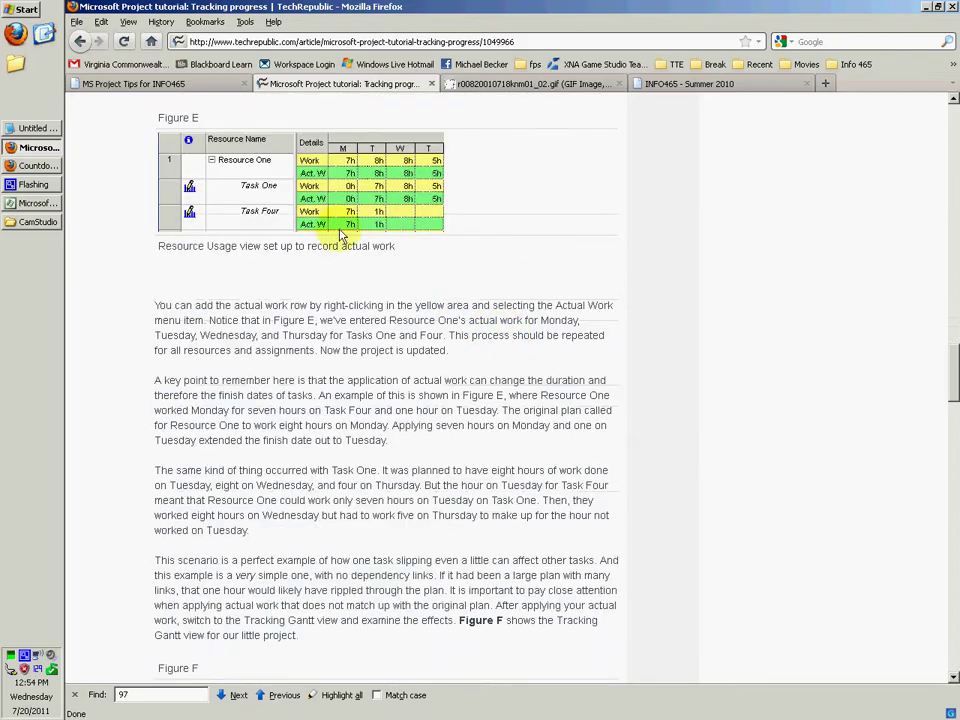
pyautogui.scroll(-5, 125, 185)
pyautogui.click(215, 440)
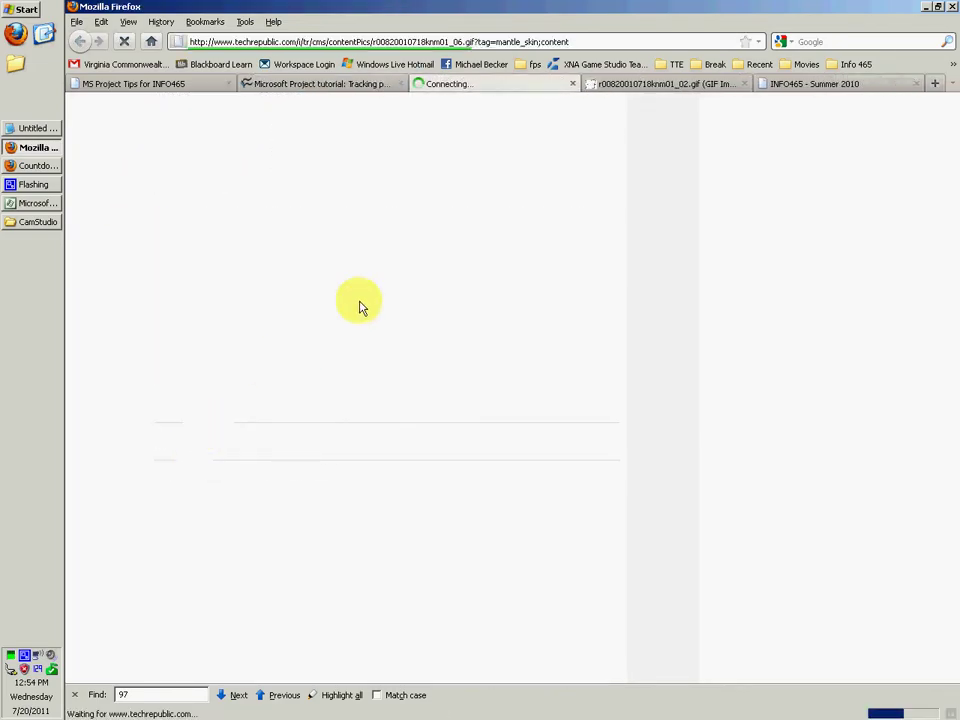
pyautogui.click(571, 85)
pyautogui.scroll(-10, 290, 245)
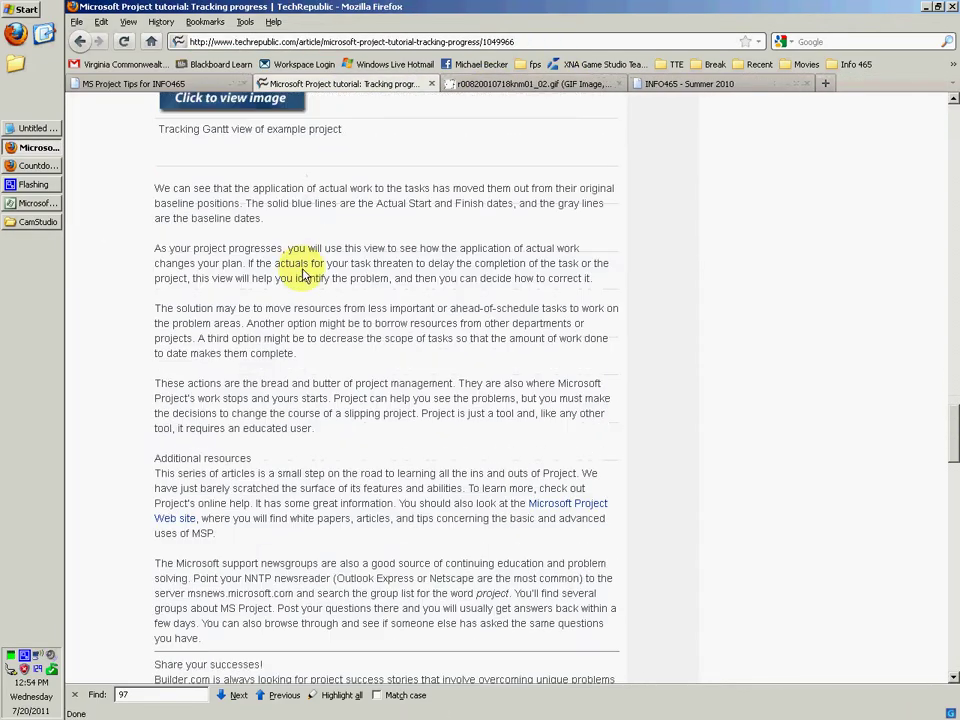
pyautogui.scroll(15, 260, 298)
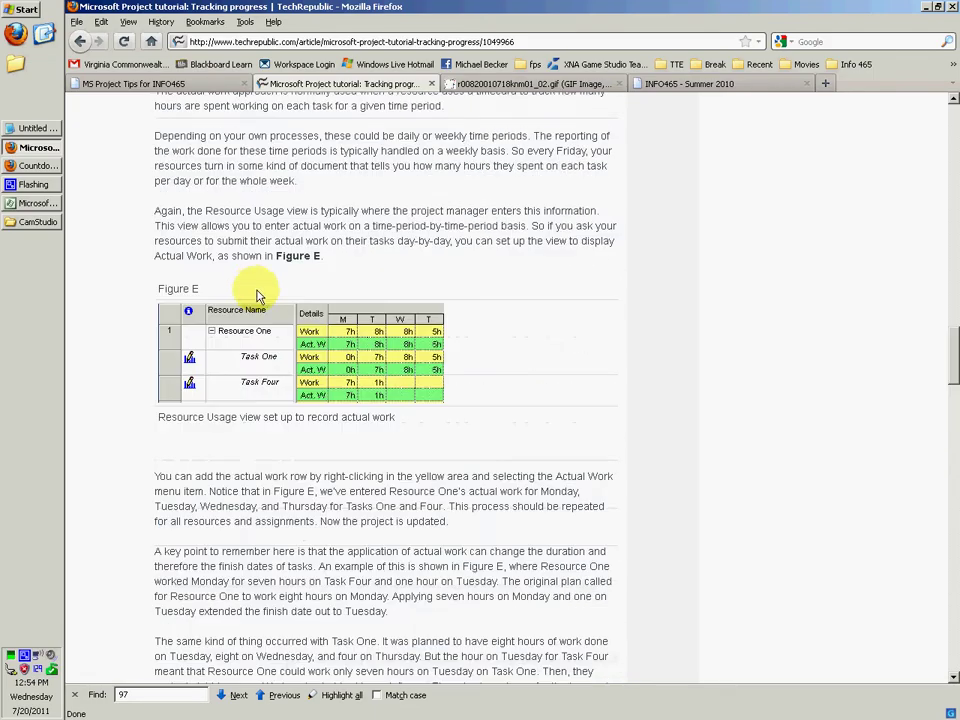
pyautogui.scroll(15, 940, 190)
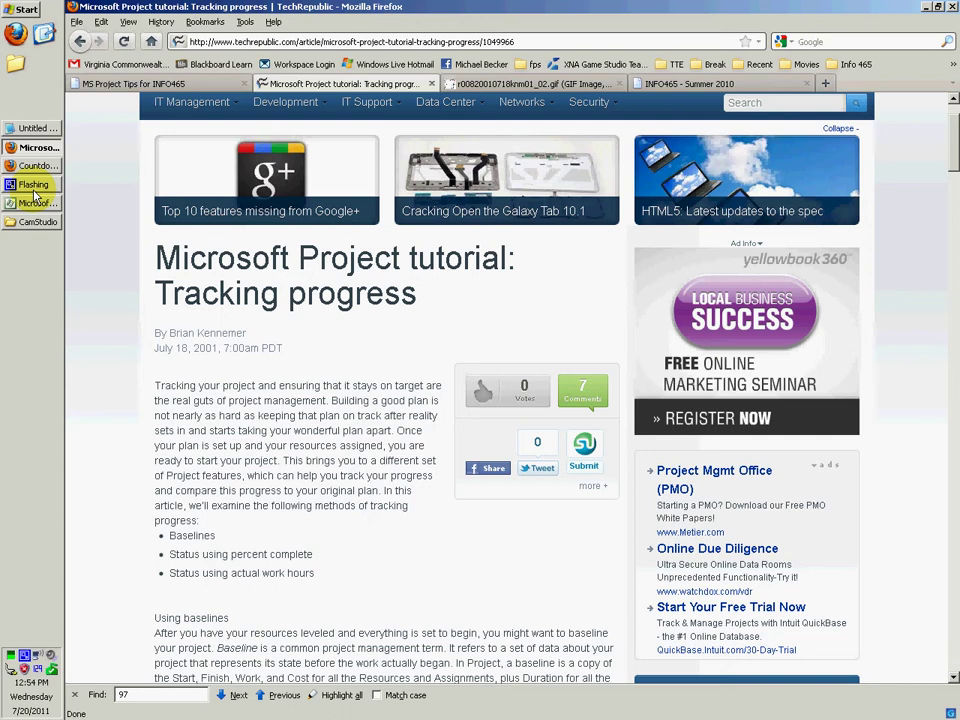
# Review the INFO465 MS Project tips page, clear its text highlight, and check the topic outline in Notepad.
pyautogui.click(192, 85)
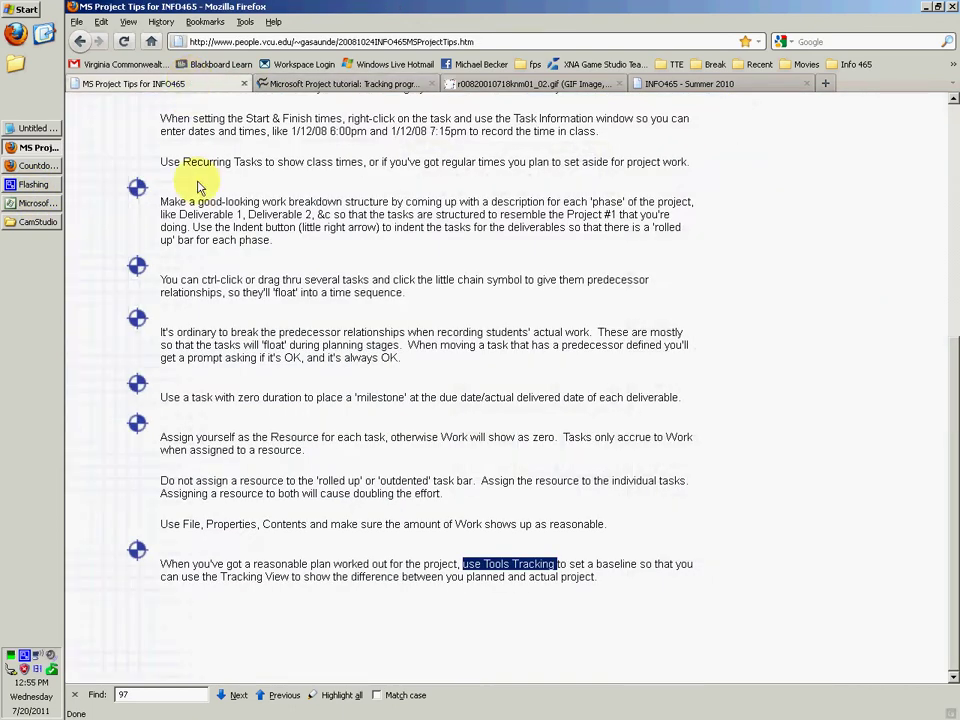
pyautogui.click(592, 581)
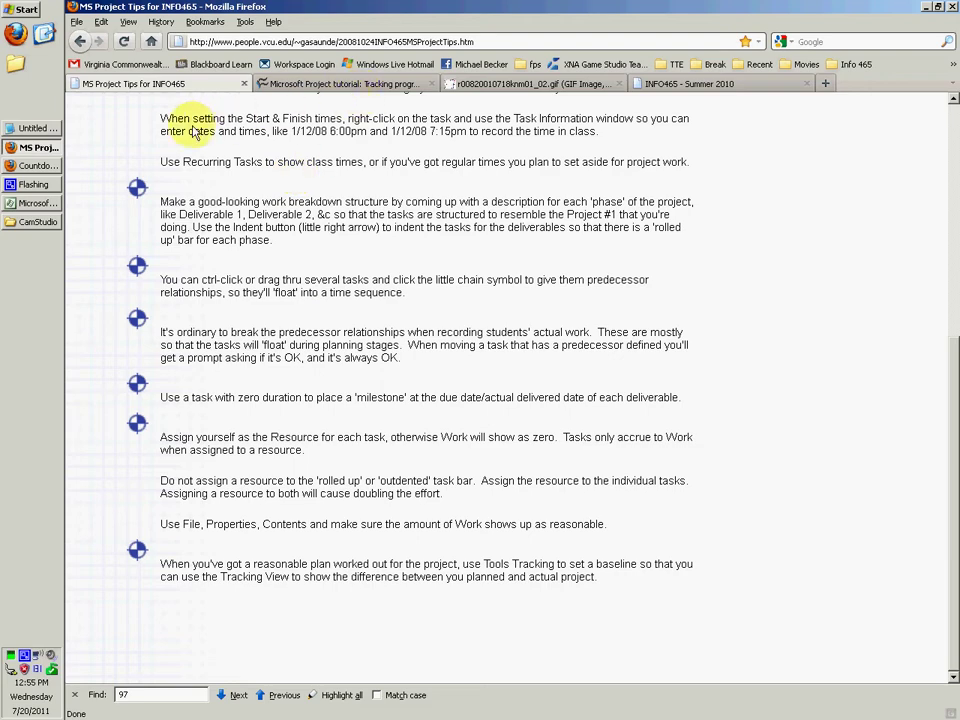
pyautogui.click(38, 128)
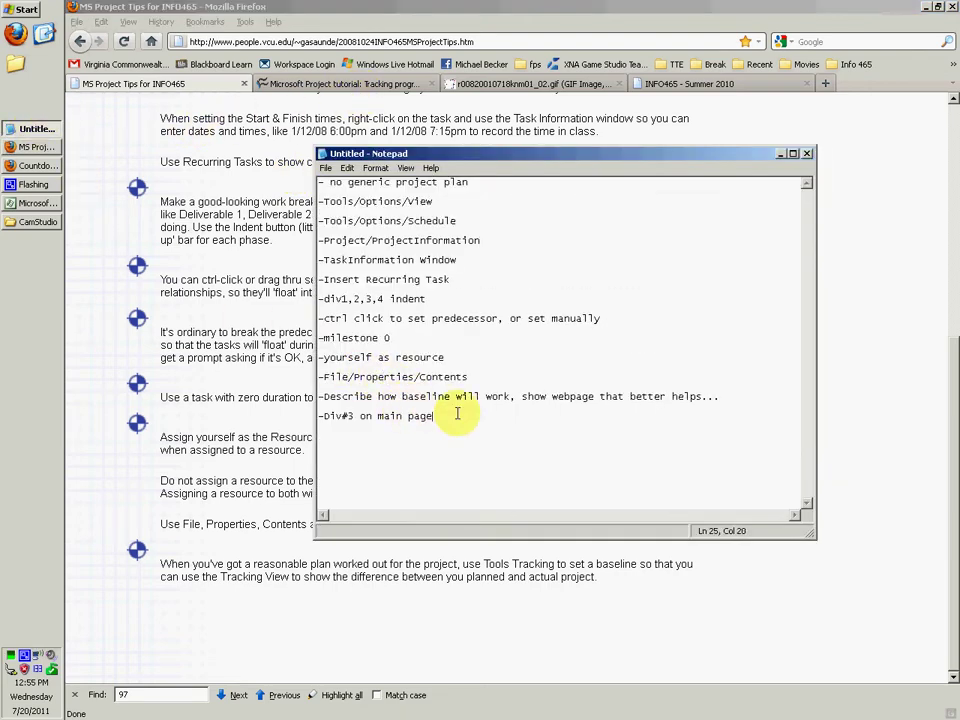
pyautogui.click(245, 282)
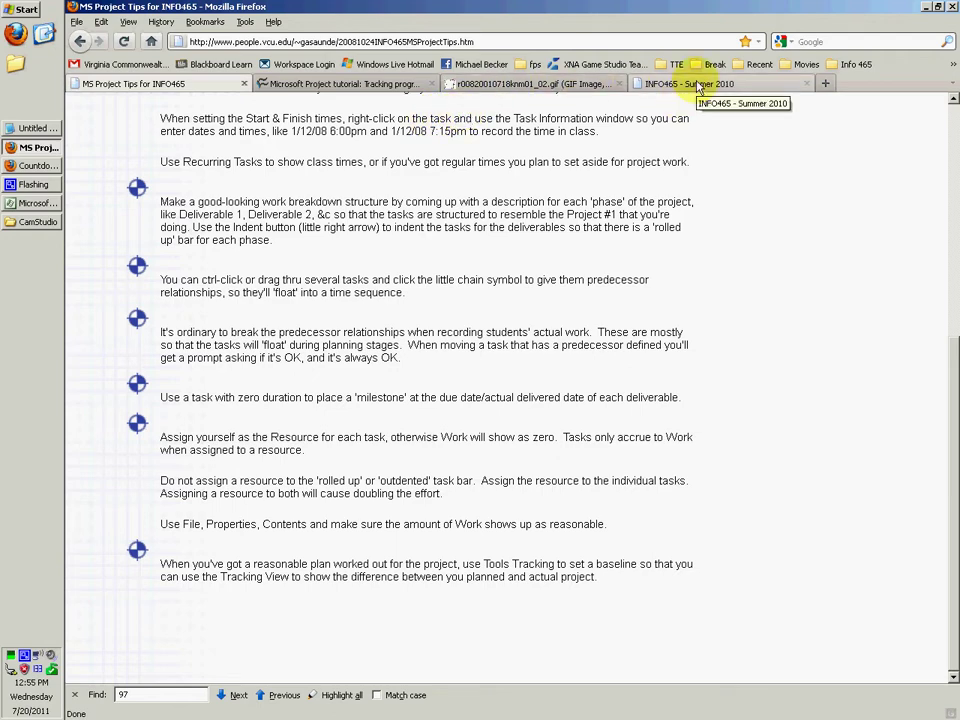
pyautogui.scroll(7, 240, 241)
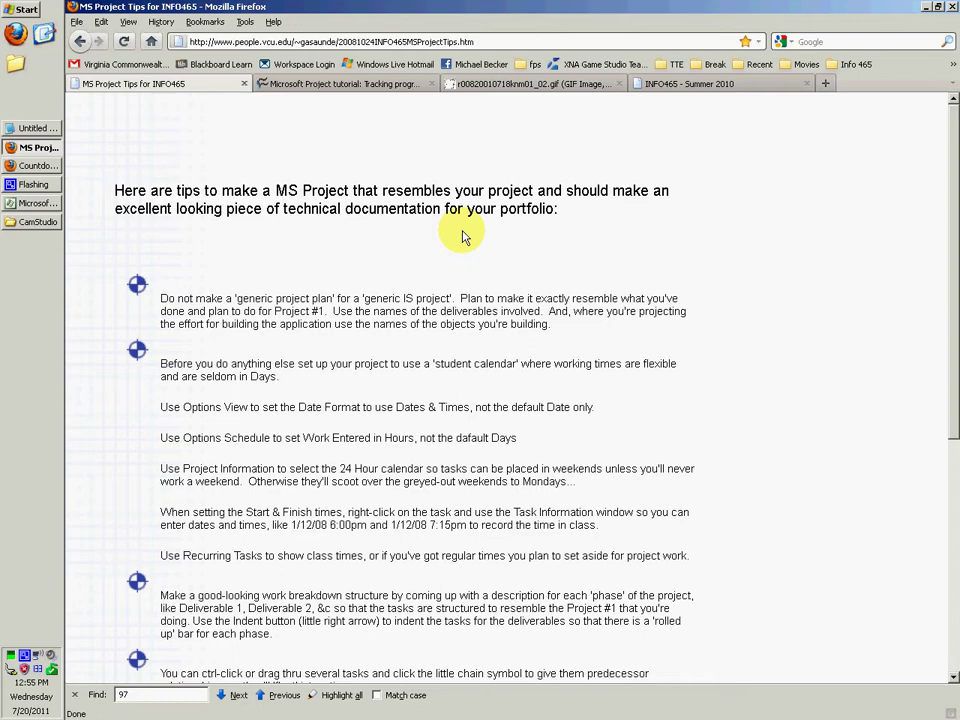
# Look over the top of the INFO465 course page and the title of the TechRepublic tracking progress tutorial.
pyautogui.click(744, 87)
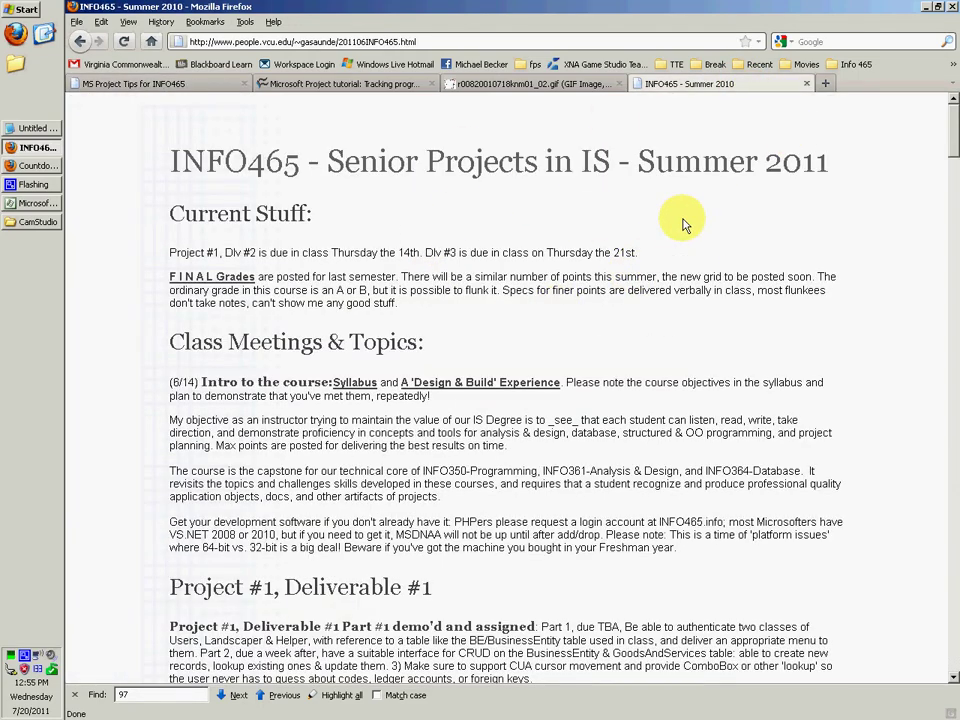
pyautogui.scroll(-1, 951, 117)
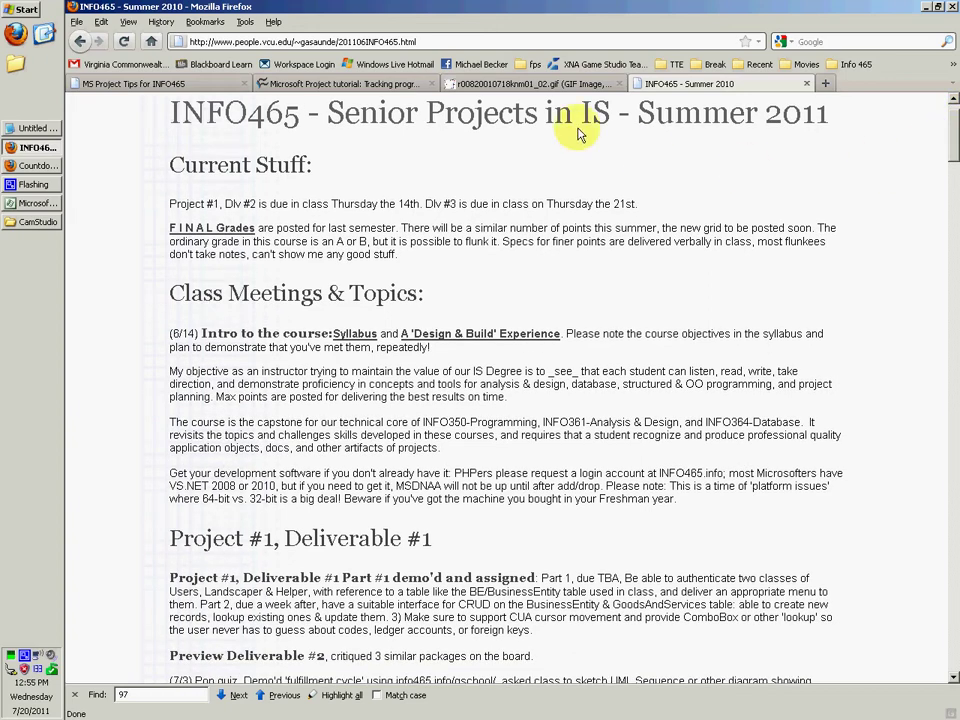
pyautogui.click(356, 84)
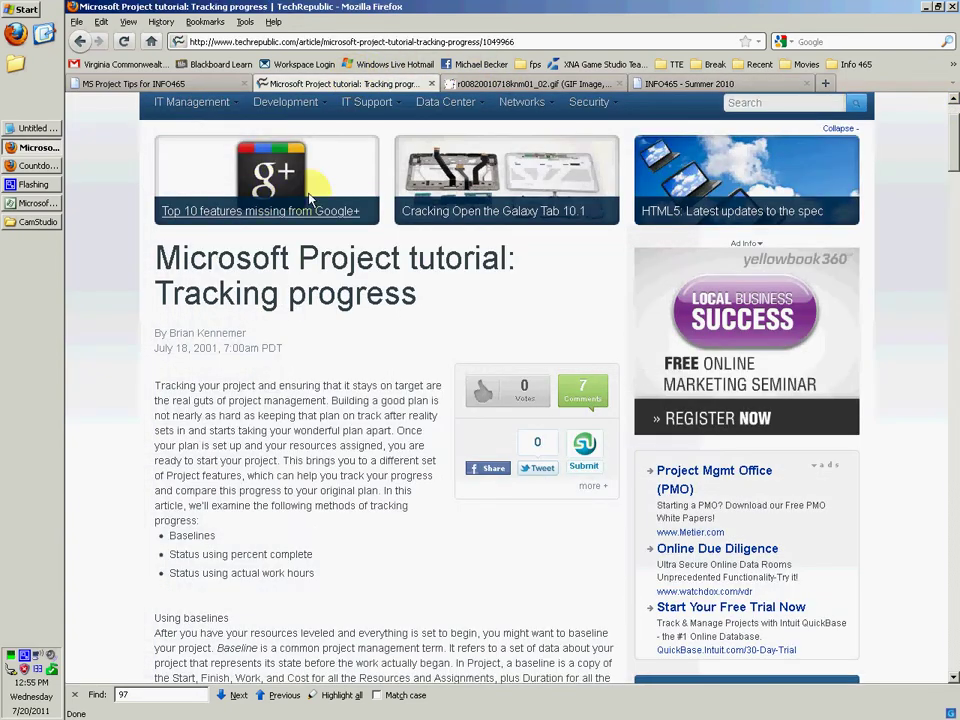
pyautogui.moveTo(437, 305); pyautogui.dragTo(167, 257)
pyautogui.click(161, 261)
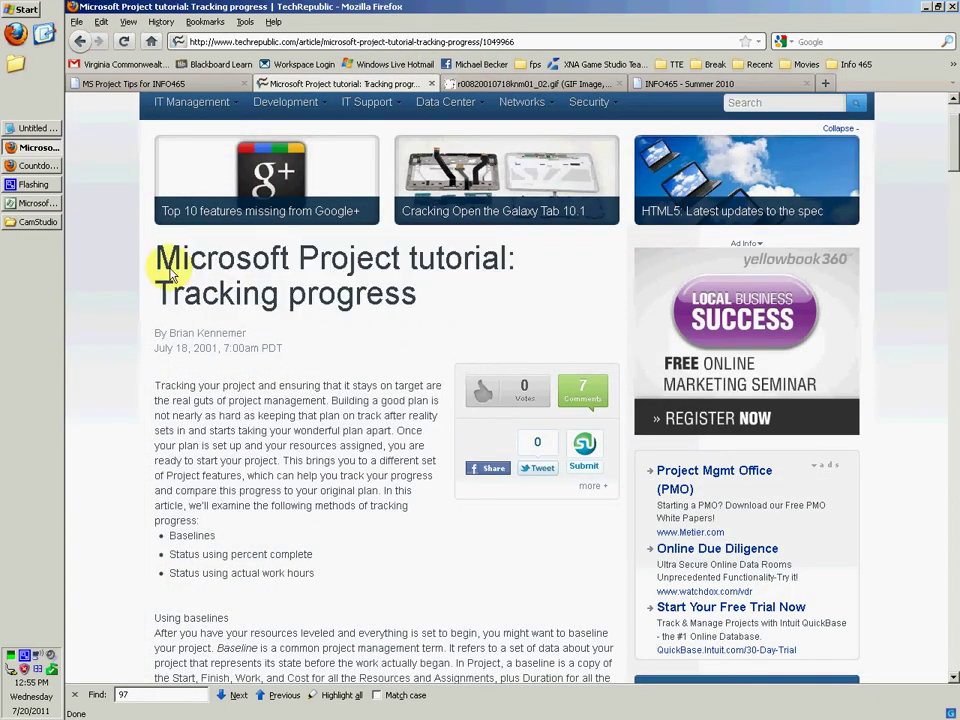
# Find the Project #1, Dlv #3 - MS Project section on the INFO465 course page and revisit its guidelines page.
pyautogui.click(812, 84)
pyautogui.scroll(1, 955, 132)
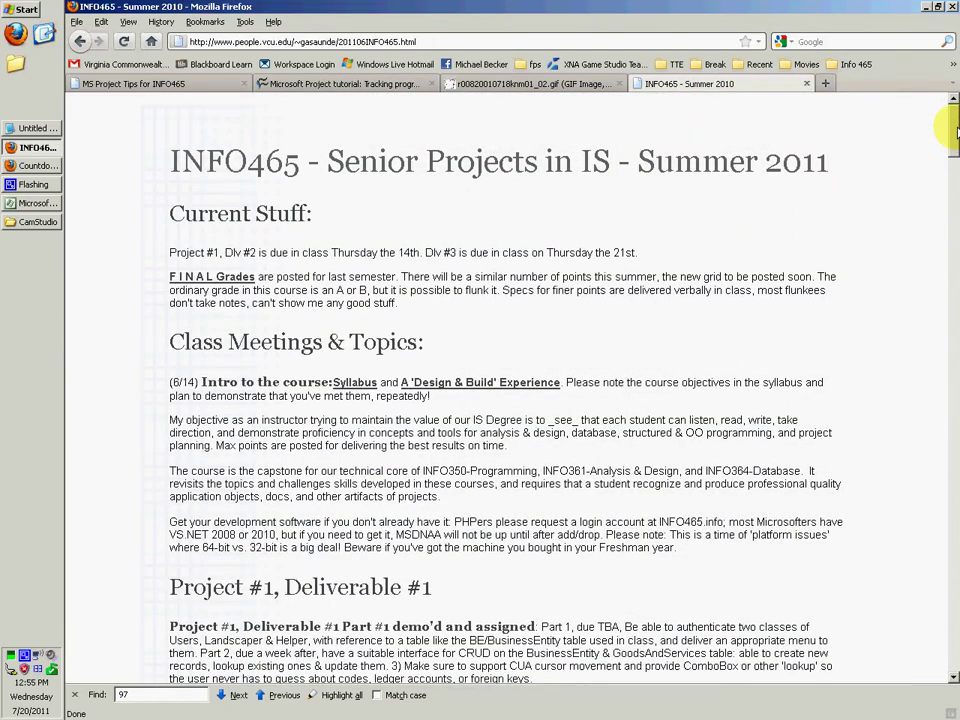
pyautogui.moveTo(955, 132); pyautogui.dragTo(955, 238)
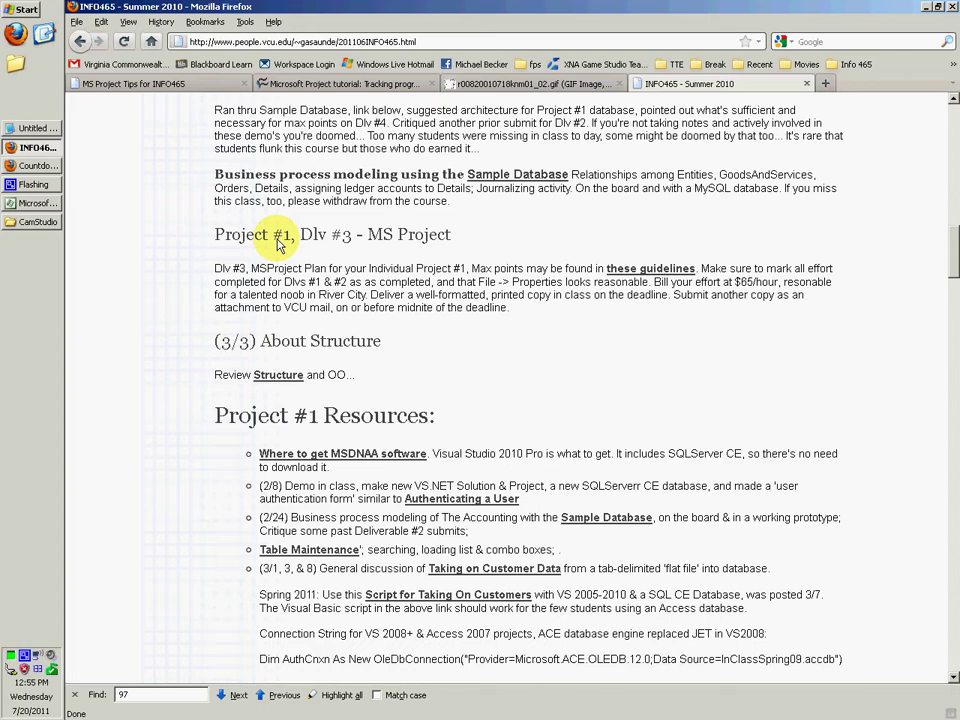
pyautogui.moveTo(223, 240); pyautogui.dragTo(432, 237)
pyautogui.click(450, 236)
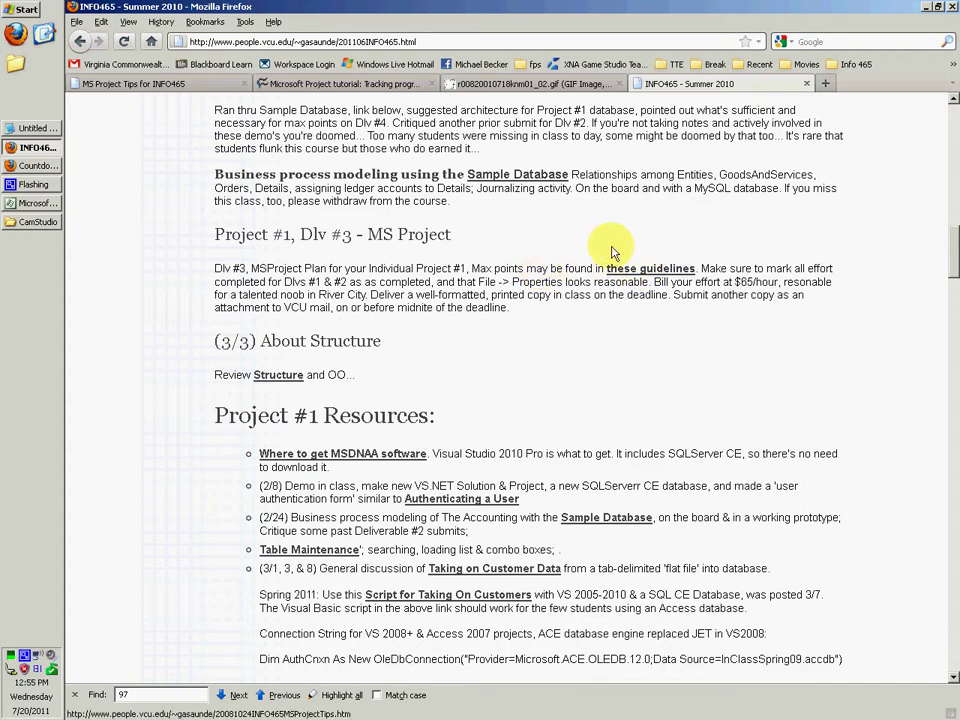
pyautogui.click(160, 84)
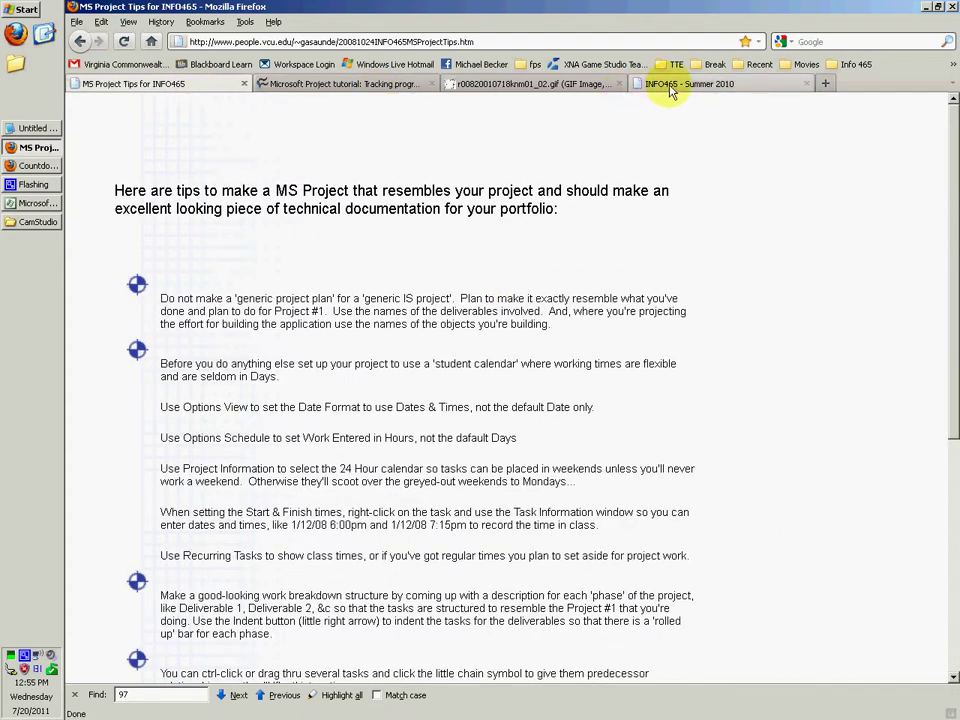
pyautogui.click(680, 84)
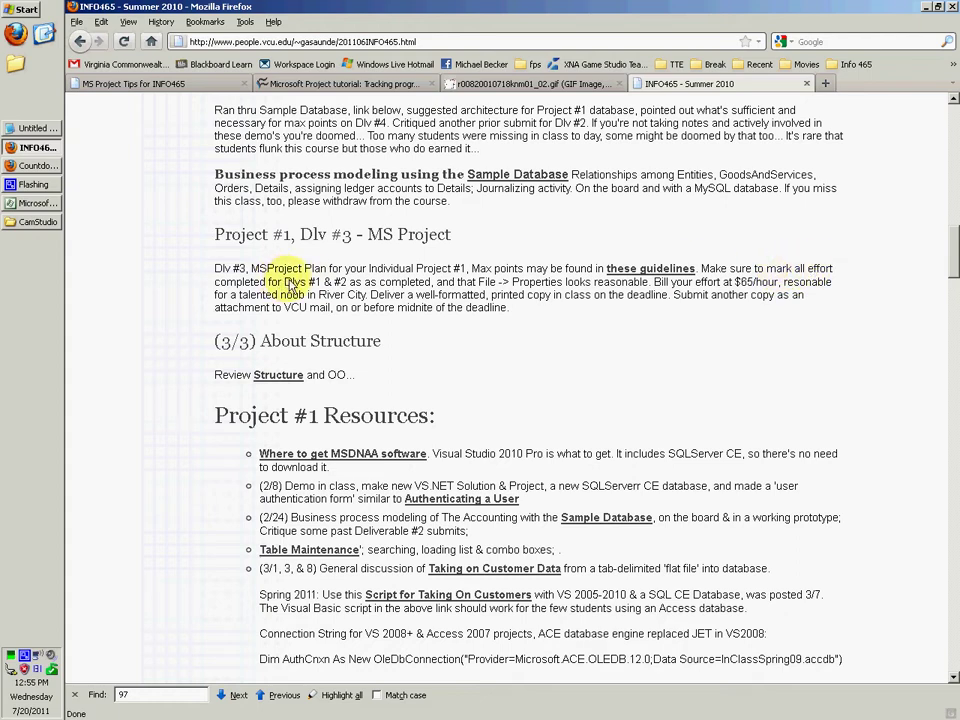
# Set the % Work Complete of Deliverable #1 to 100% in Microsoft Project.
pyautogui.click(30, 204)
pyautogui.click(849, 120)
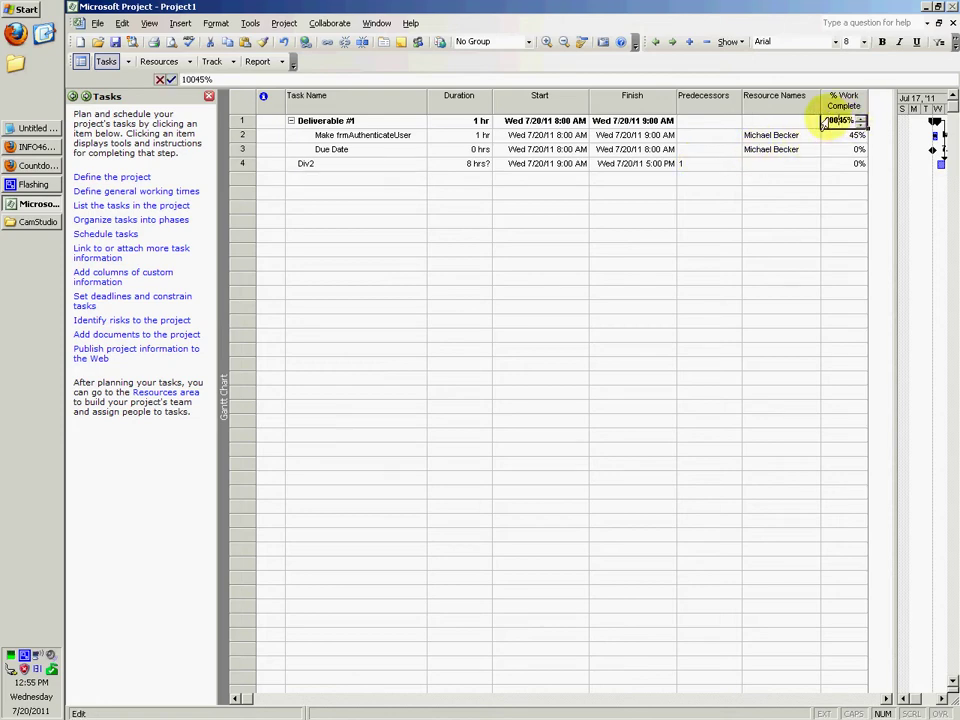
pyautogui.write('100')
pyautogui.press('Return')
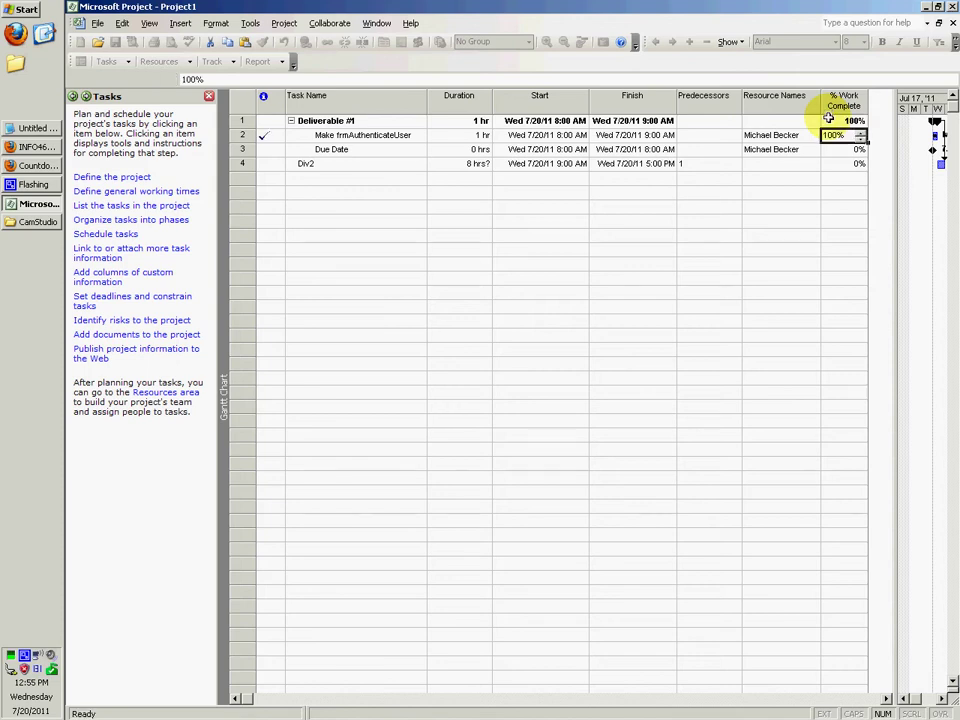
pyautogui.click(707, 214)
# Inspect the available commands for the Make frmAuthenticateUser indicator cell and recheck the Dlv #3 requirements in Firefox.
pyautogui.click(272, 134)
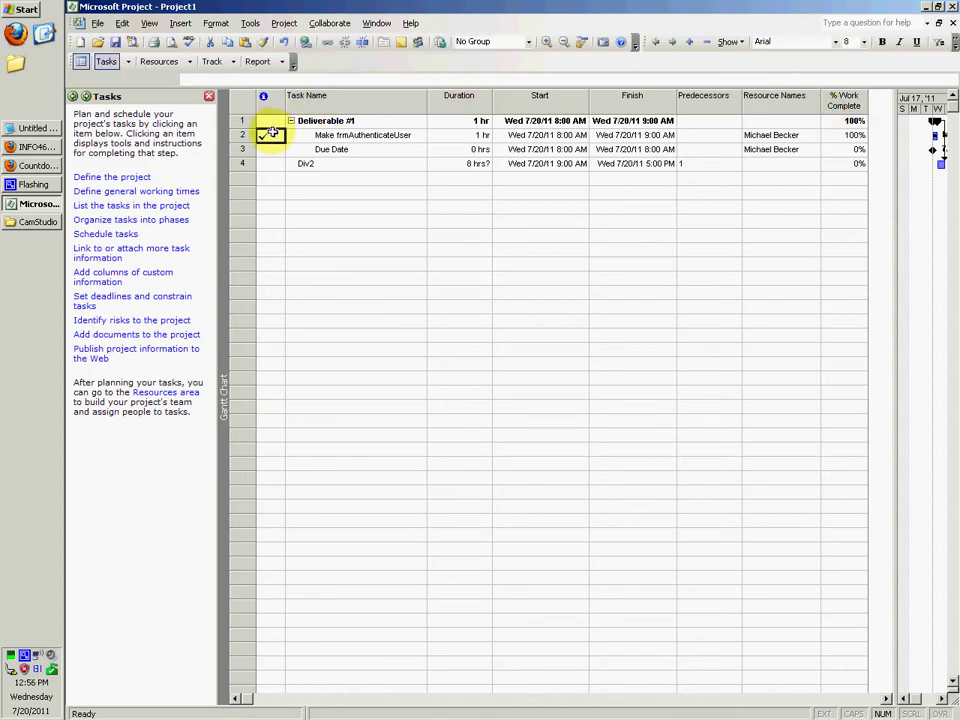
pyautogui.rightClick(269, 134)
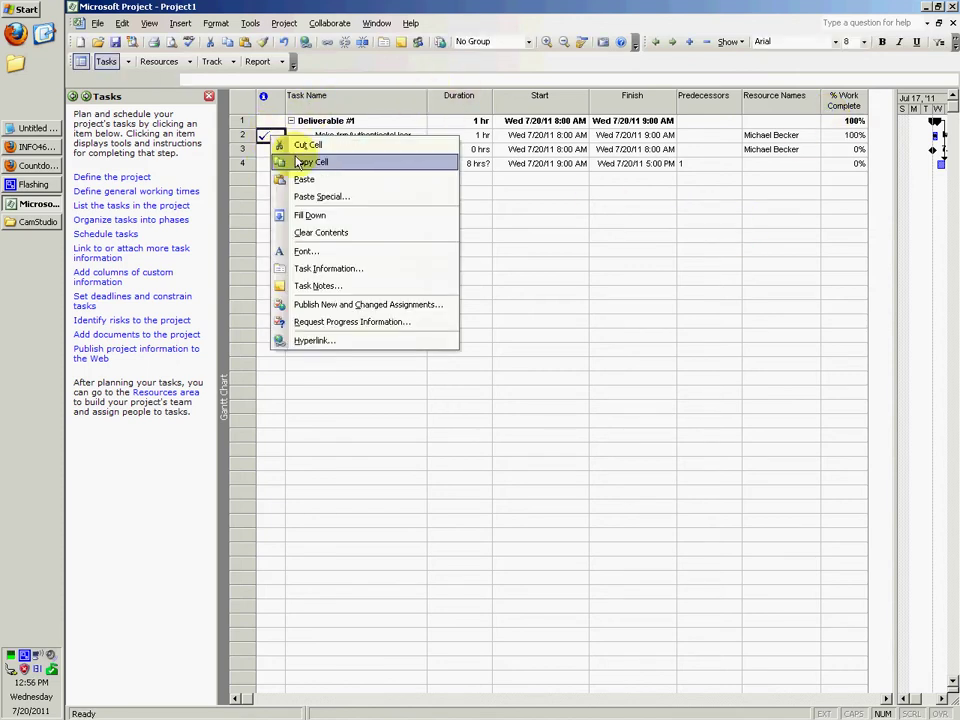
pyautogui.click(553, 266)
pyautogui.click(28, 146)
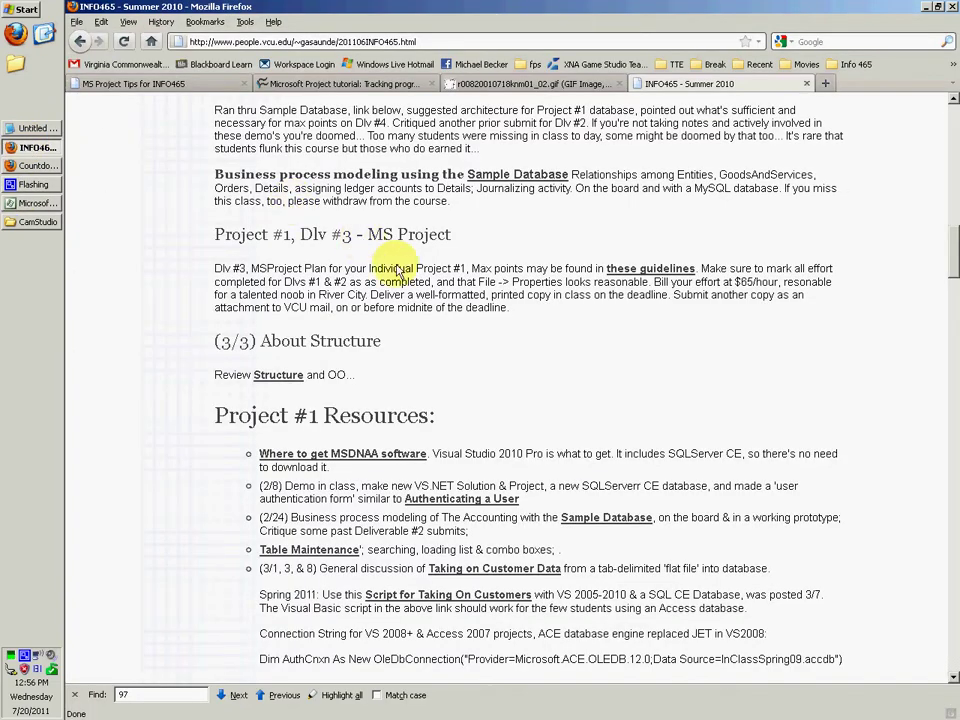
# Try to set the % Work Complete of the Due Date milestone to 100 in Microsoft Project.
pyautogui.click(38, 203)
pyautogui.rightClick(268, 149)
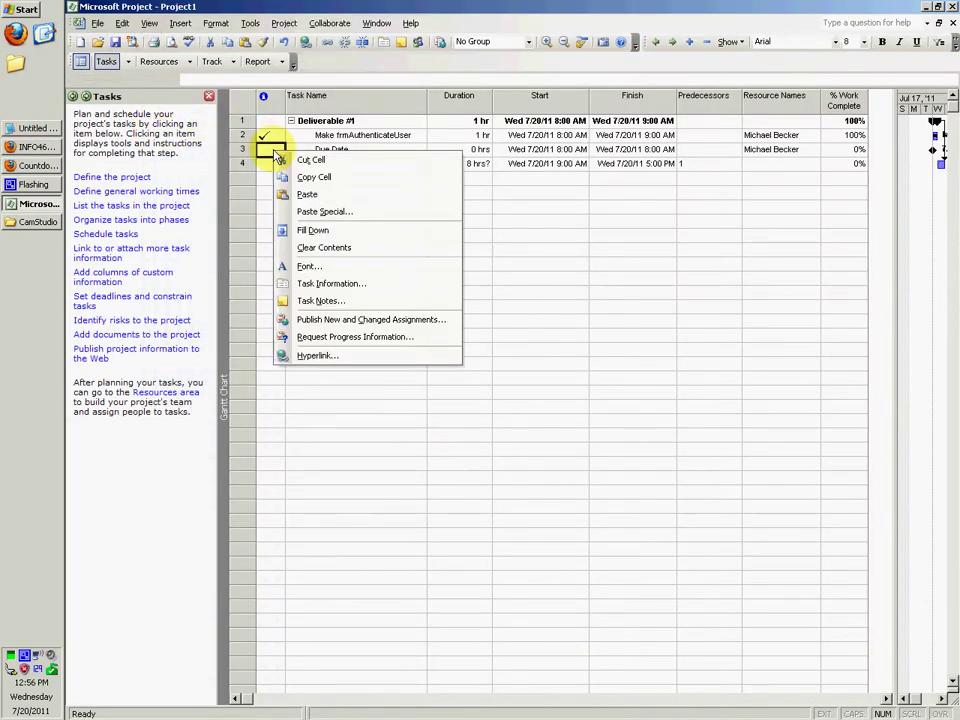
pyautogui.click(848, 149)
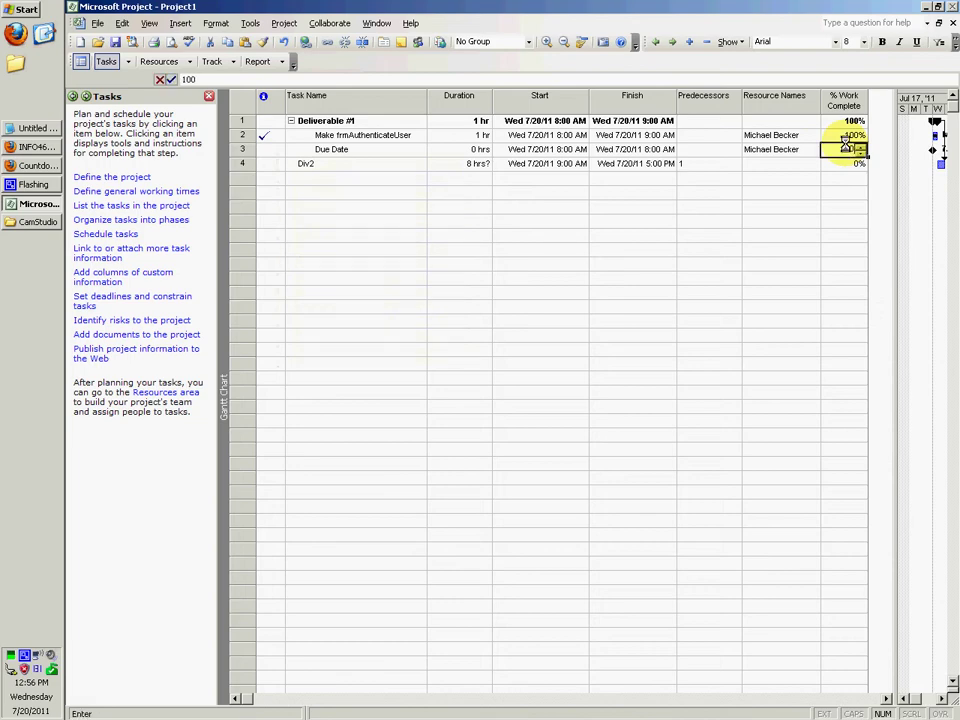
pyautogui.click(808, 191)
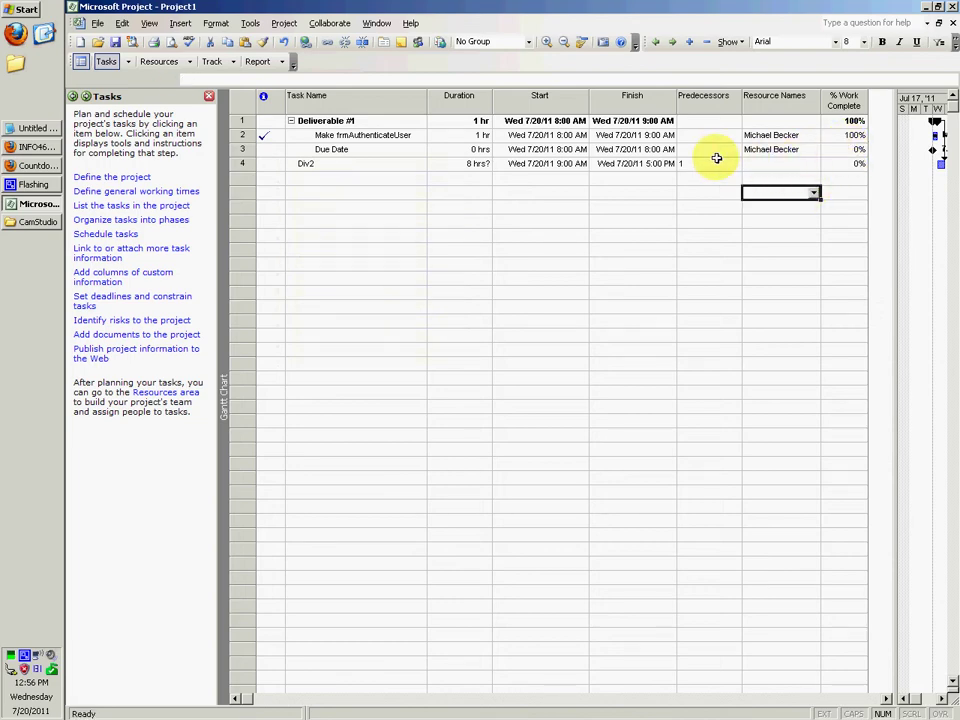
# Examine the Due Date milestone alongside its neighbouring tasks, checking its duration and % Work Complete.
pyautogui.click(359, 150)
pyautogui.click(343, 191)
pyautogui.click(349, 163)
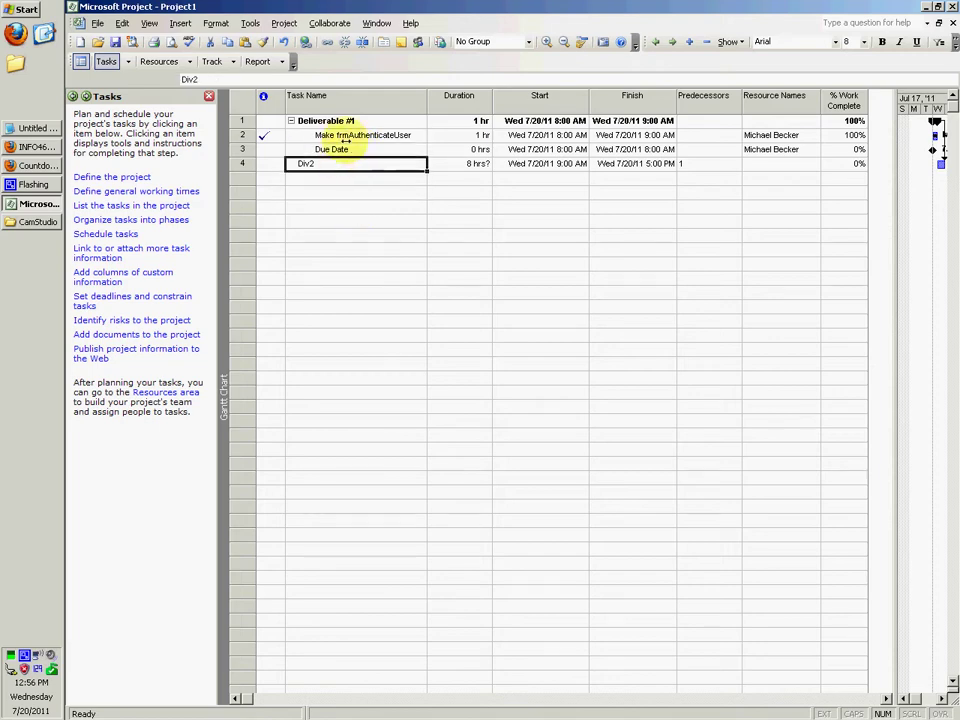
pyautogui.click(349, 135)
pyautogui.click(345, 150)
pyautogui.click(459, 206)
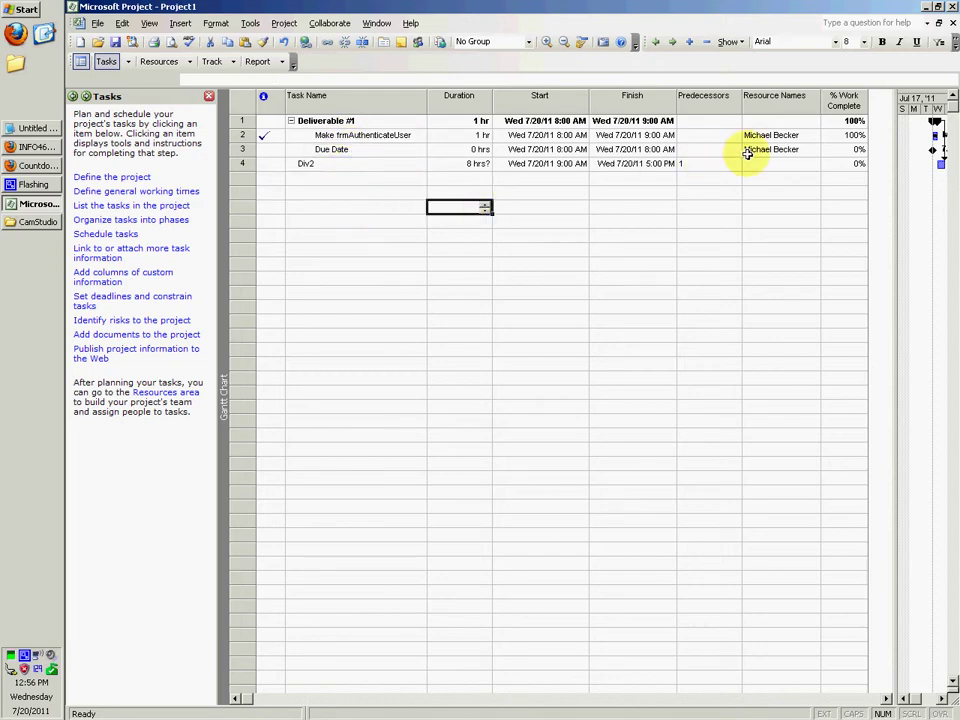
pyautogui.click(480, 149)
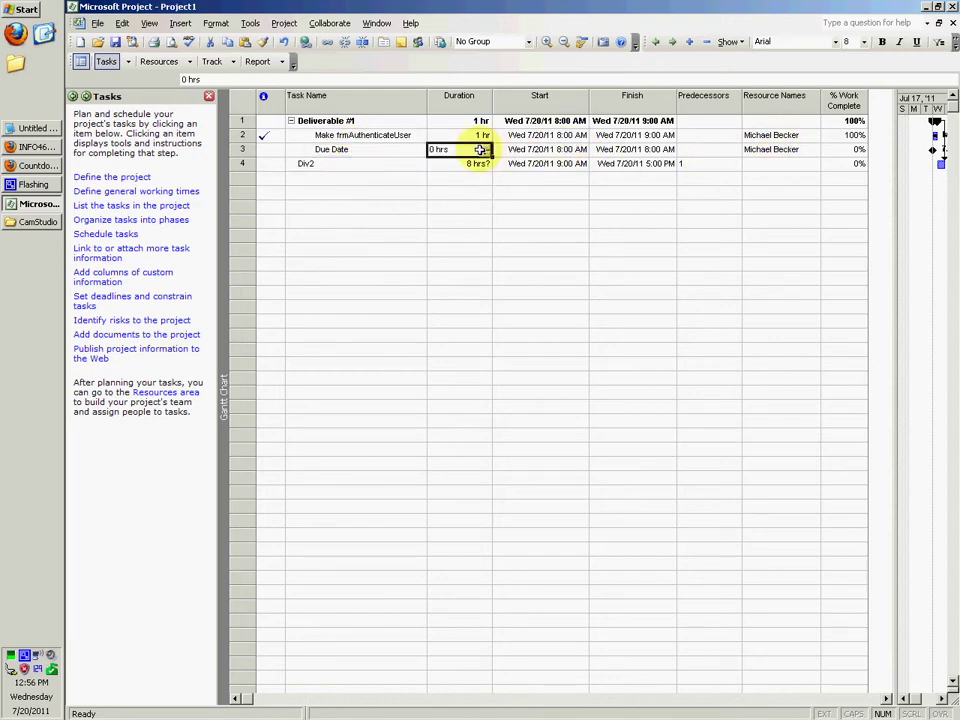
pyautogui.click(846, 149)
pyautogui.click(780, 206)
# Reread the Dlv #3 MS Project submission requirements on the INFO465 course page in Firefox.
pyautogui.click(40, 146)
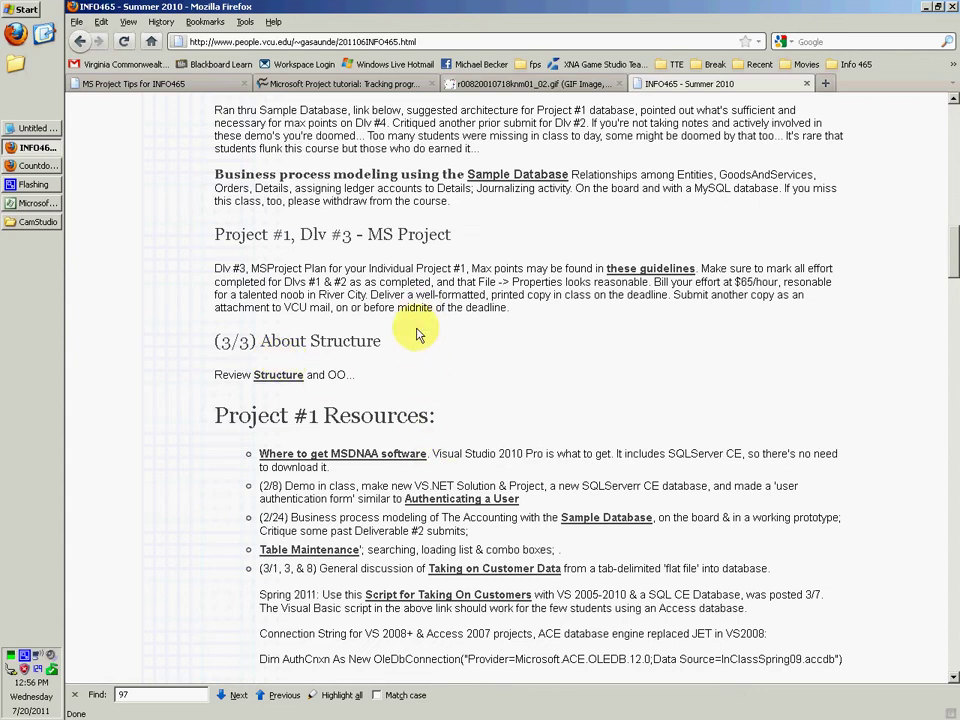
pyautogui.scroll(-2, 270, 365)
pyautogui.scroll(2, 450, 330)
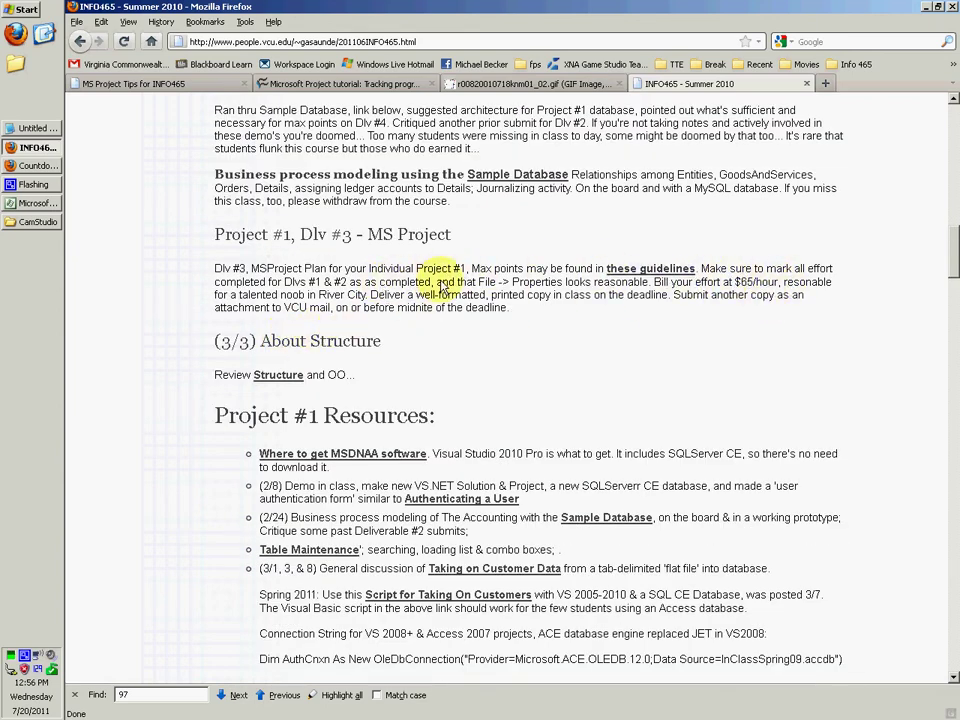
# Highlight the File -> Properties requirement on the course page, and examine the Duration and Work figures in the project's properties in Microsoft Project.
pyautogui.moveTo(478, 283); pyautogui.dragTo(563, 291)
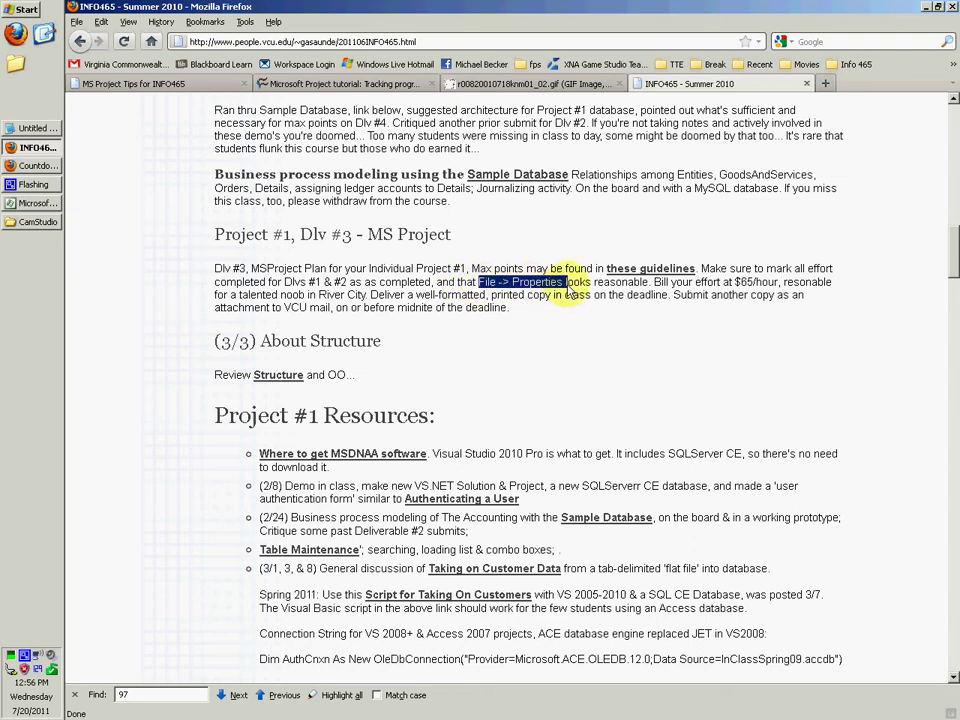
pyautogui.click(33, 203)
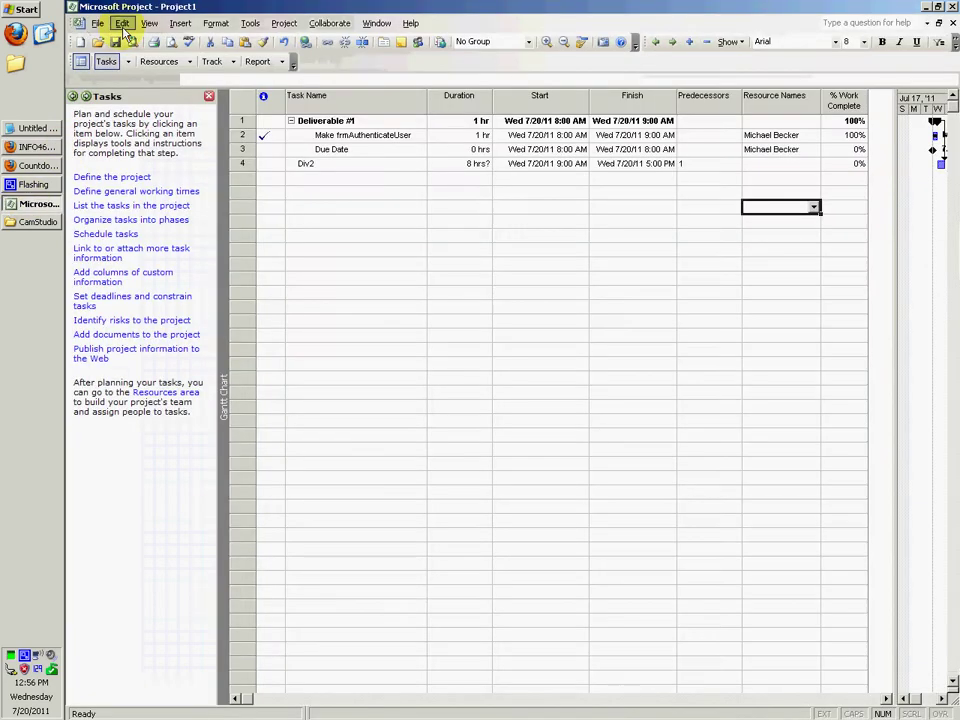
pyautogui.click(97, 23)
pyautogui.click(128, 216)
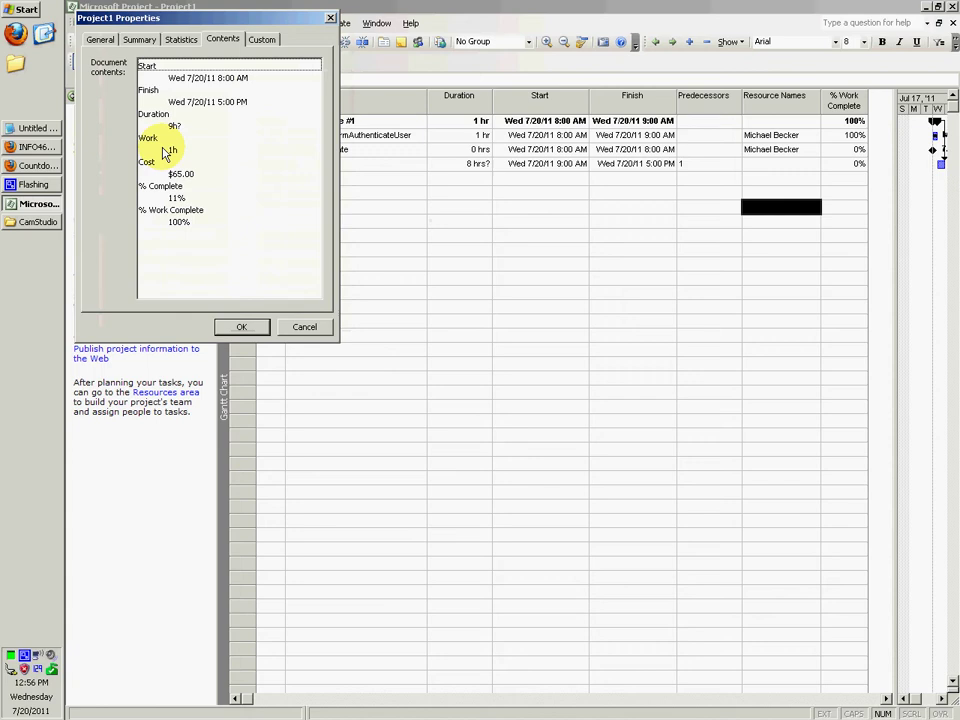
pyautogui.click(175, 125)
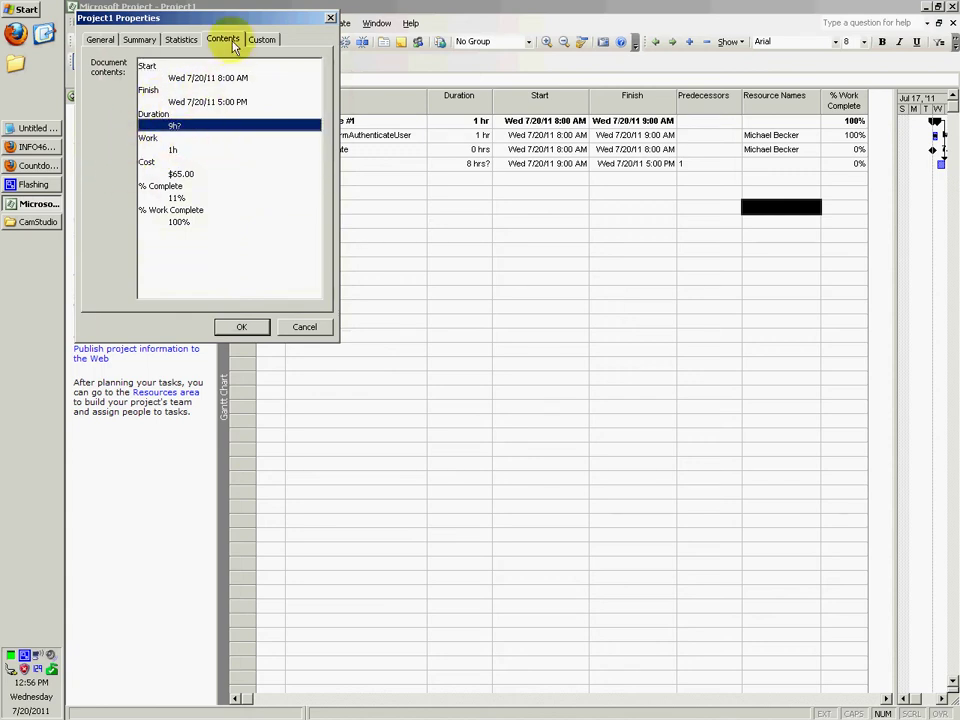
pyautogui.click(175, 150)
pyautogui.click(176, 124)
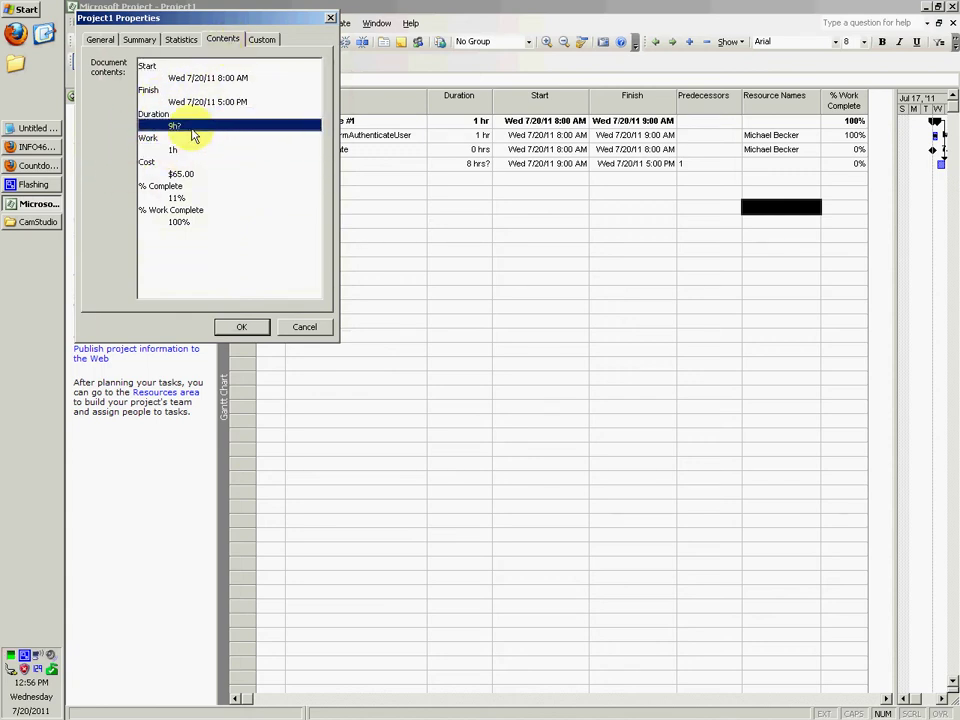
pyautogui.click(304, 327)
# Check the required hourly billing rate in Firefox against the resource's standard rate in Microsoft Project, and return to the task list.
pyautogui.click(30, 146)
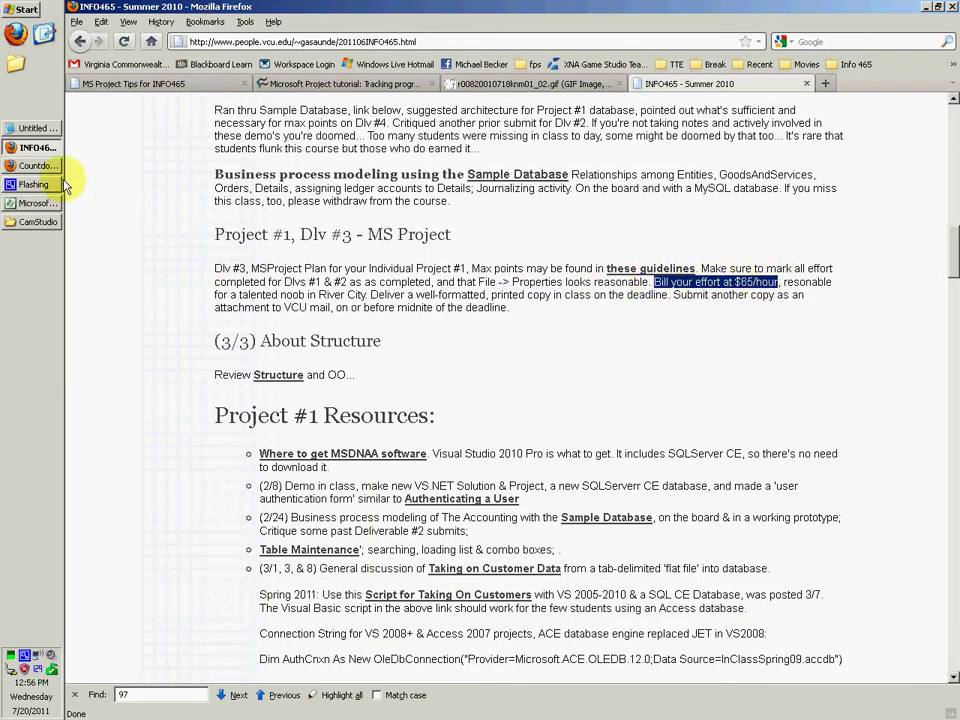
pyautogui.click(24, 202)
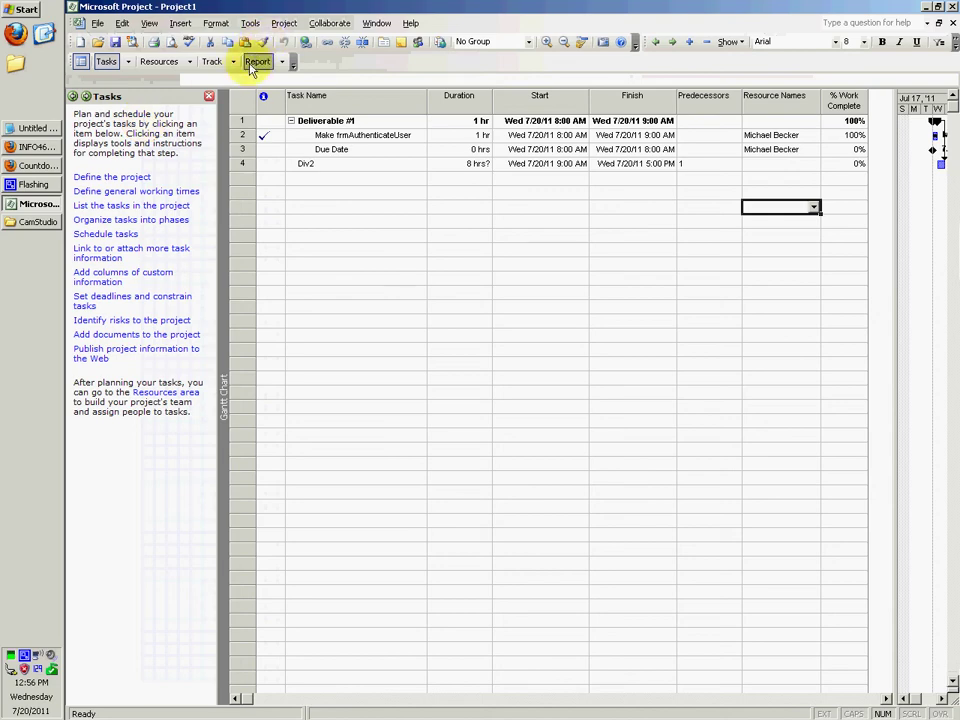
pyautogui.click(158, 61)
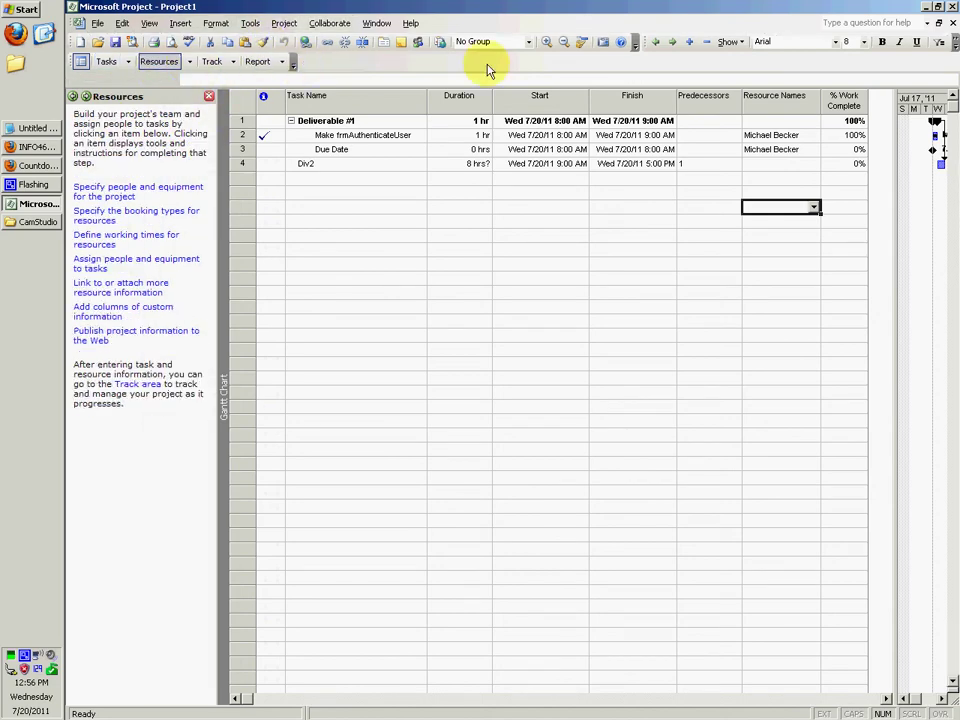
pyautogui.click(188, 62)
pyautogui.click(192, 79)
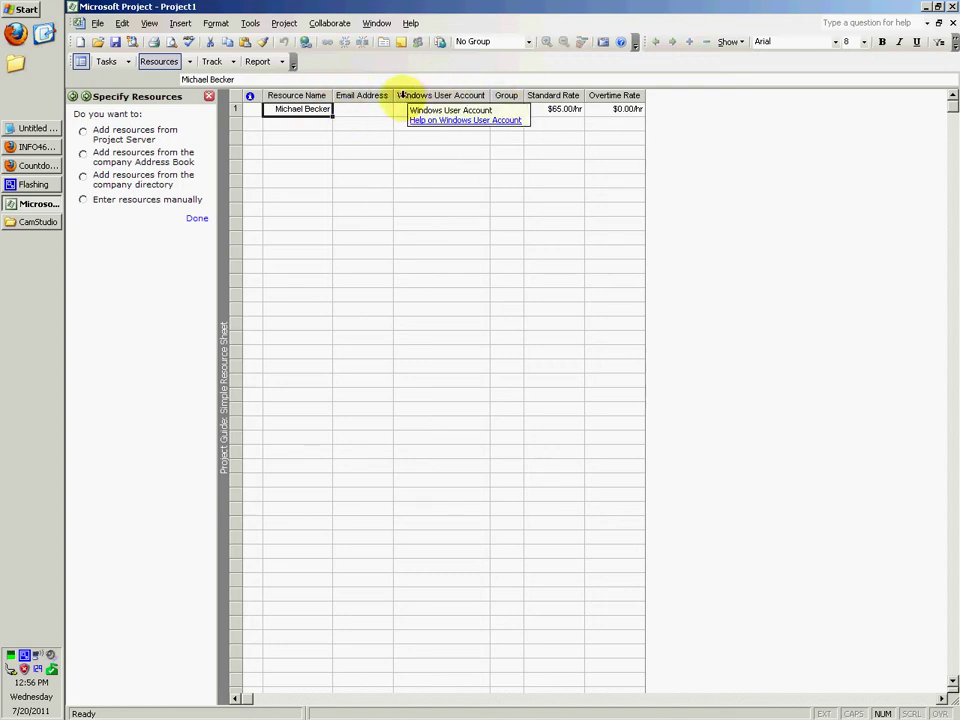
pyautogui.click(103, 62)
# Reread the Dlv #3 instructions in Firefox on the printed copy, the VCU mail attachment and the submission deadline.
pyautogui.click(33, 147)
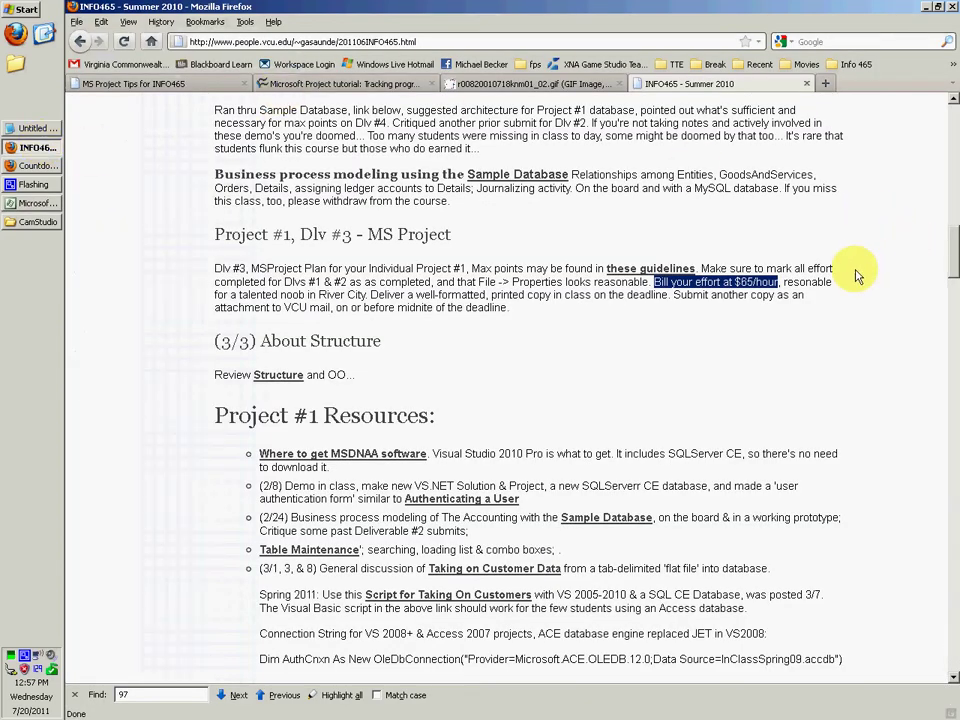
pyautogui.click(640, 203)
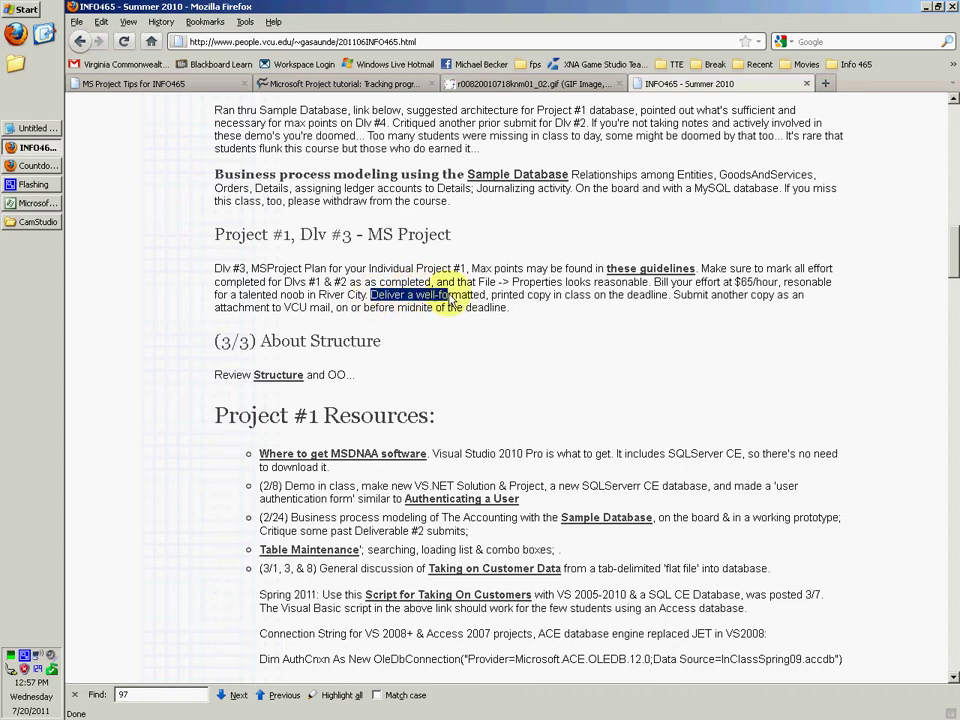
pyautogui.moveTo(518, 295); pyautogui.dragTo(800, 298)
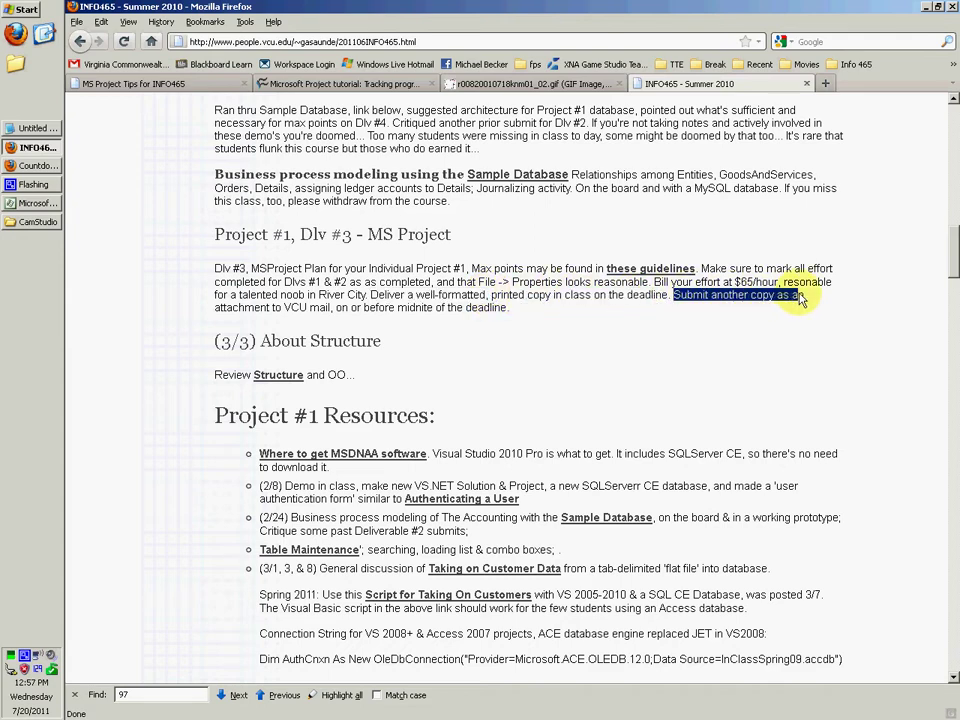
pyautogui.moveTo(285, 309); pyautogui.dragTo(304, 310)
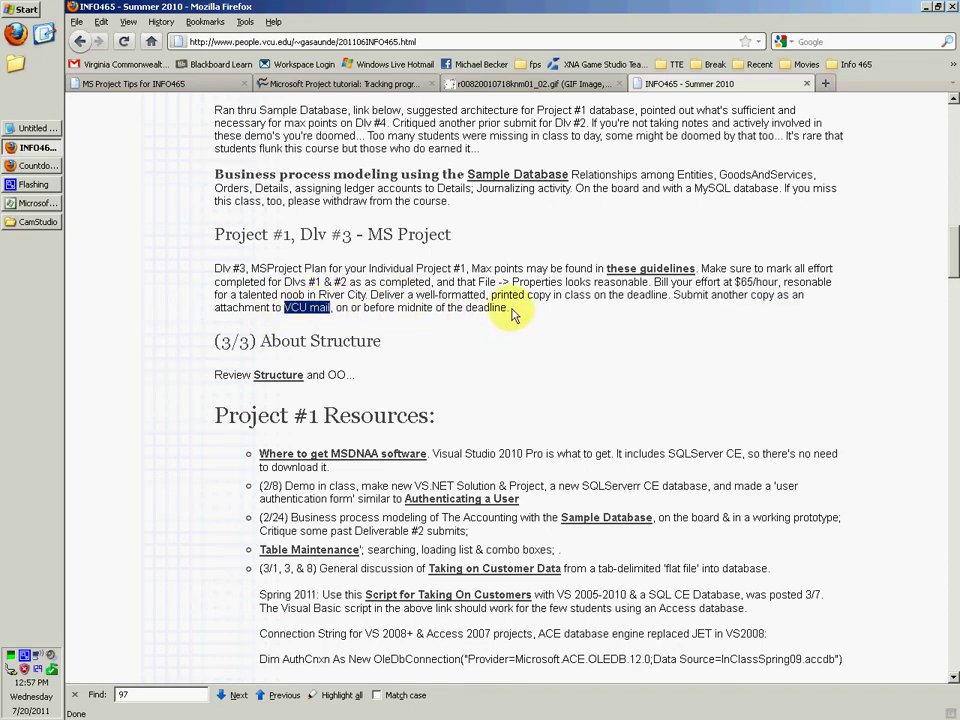
pyautogui.moveTo(510, 313); pyautogui.dragTo(355, 311)
pyautogui.click(355, 311)
# Switch to Microsoft Project and enlarge the Gantt chart area to examine the task bars, finishing with the task table widened again.
pyautogui.click(14, 200)
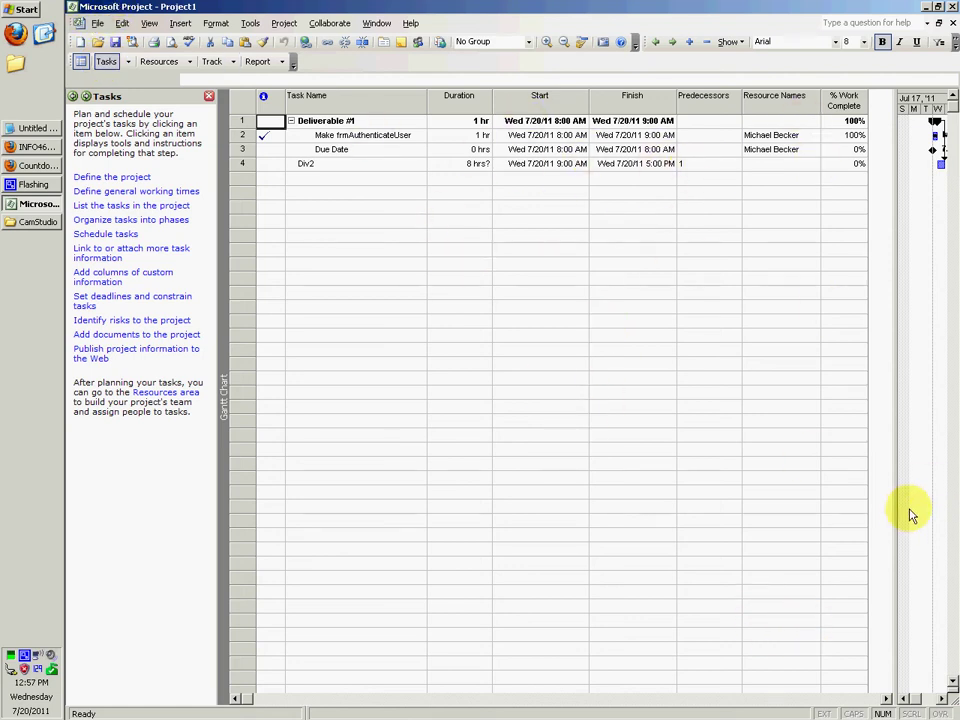
pyautogui.moveTo(898, 533); pyautogui.dragTo(606, 525)
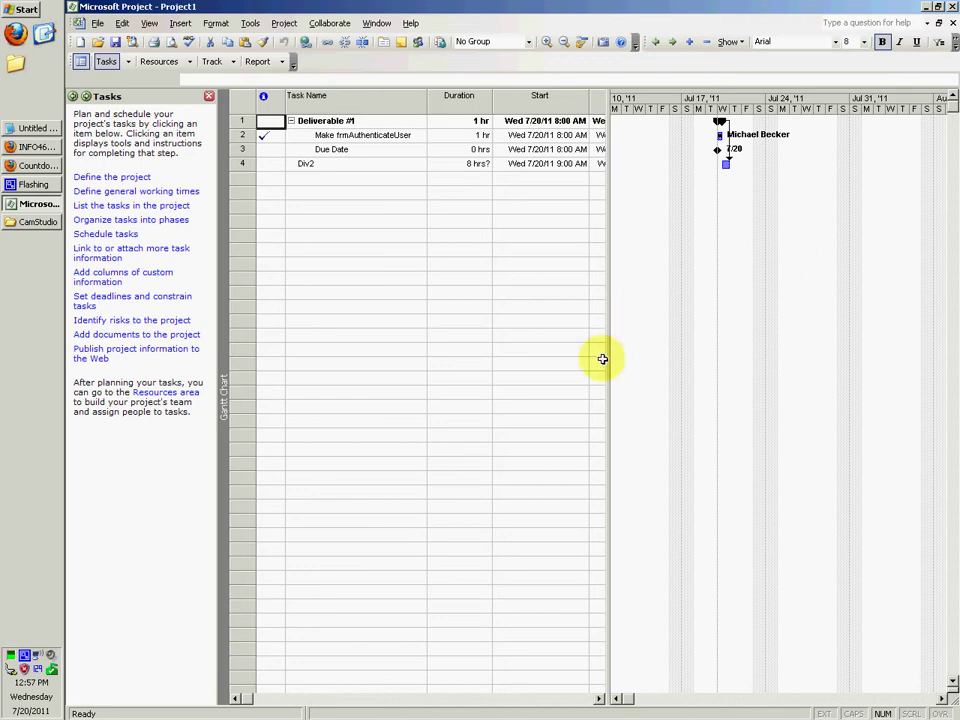
pyautogui.moveTo(606, 358); pyautogui.dragTo(458, 360)
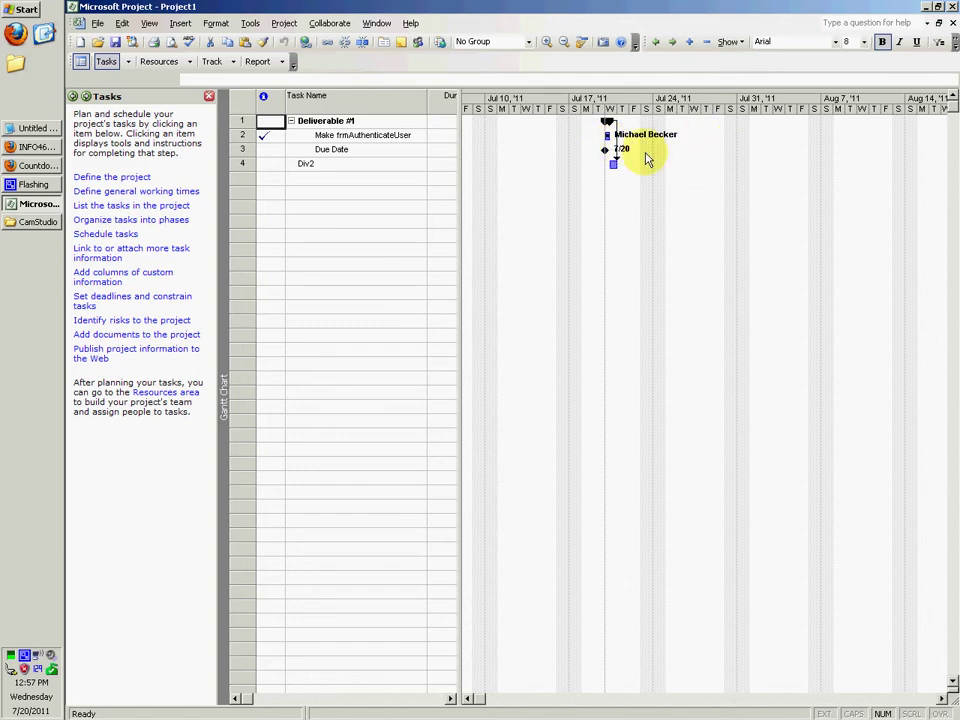
pyautogui.moveTo(459, 270); pyautogui.dragTo(481, 268)
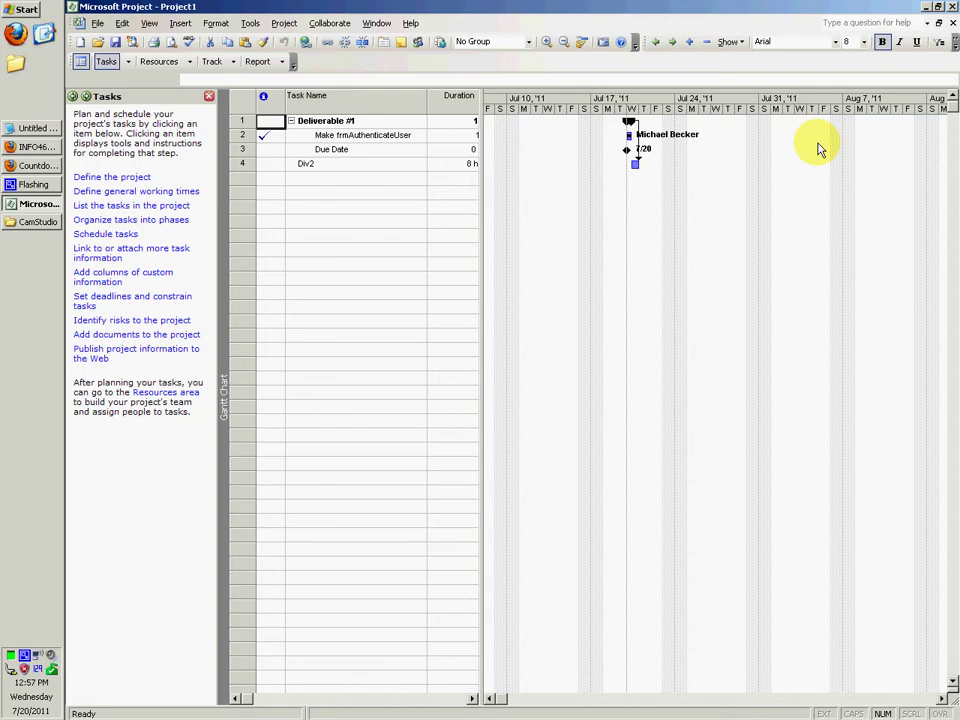
pyautogui.moveTo(481, 240); pyautogui.dragTo(853, 229)
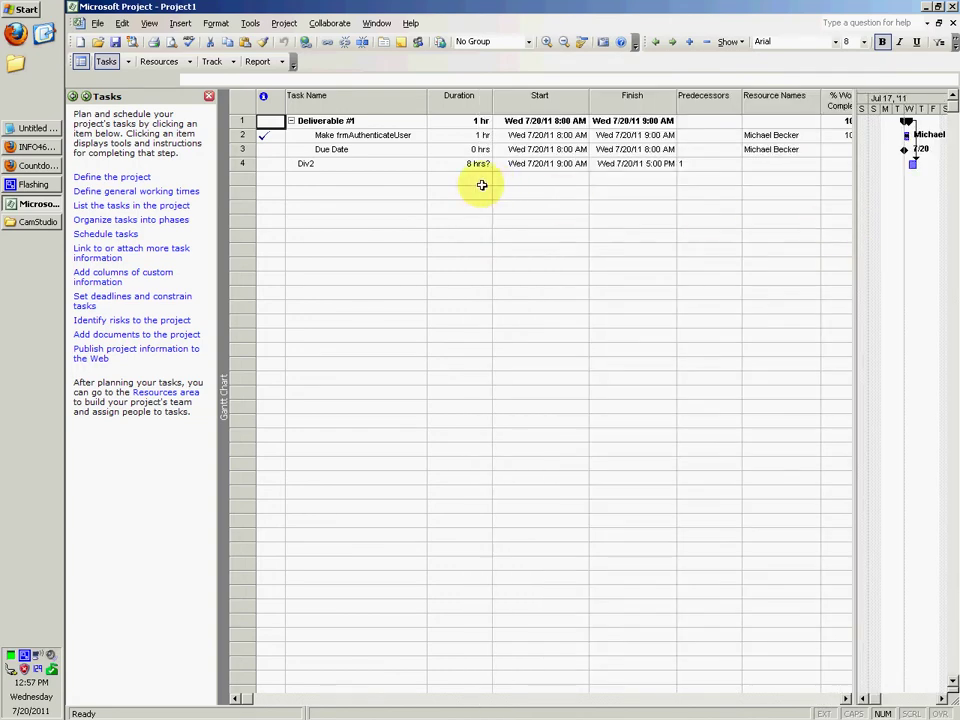
pyautogui.moveTo(313, 375); pyautogui.dragTo(626, 242)
pyautogui.click(540, 249)
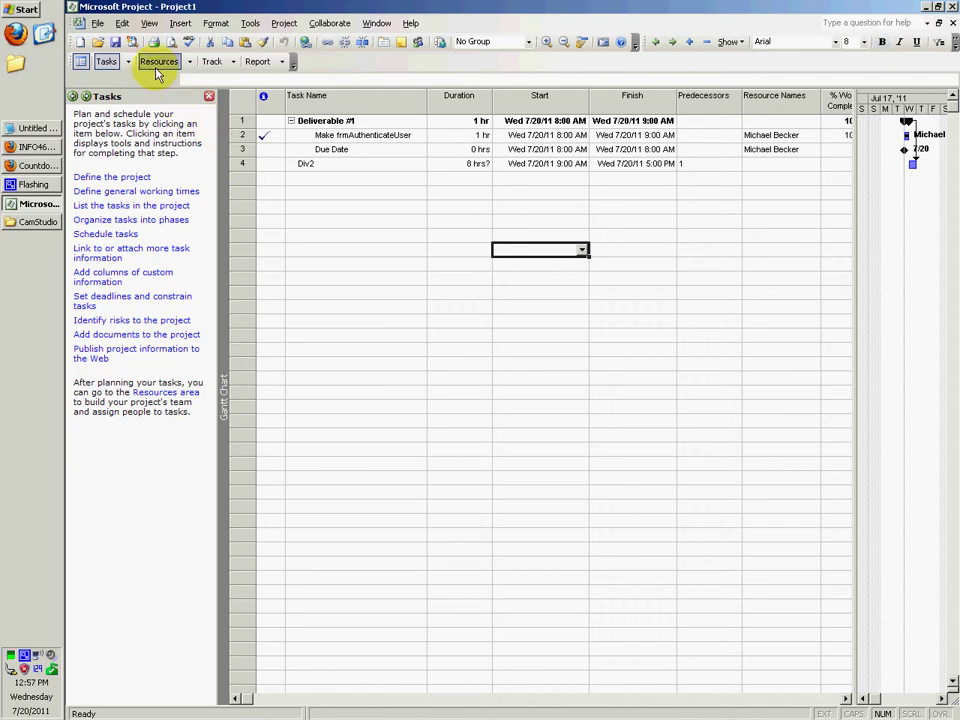
# Recheck the project's document contents properties, from the start date to % Work Complete, and close them without changes.
pyautogui.click(97, 23)
pyautogui.click(130, 216)
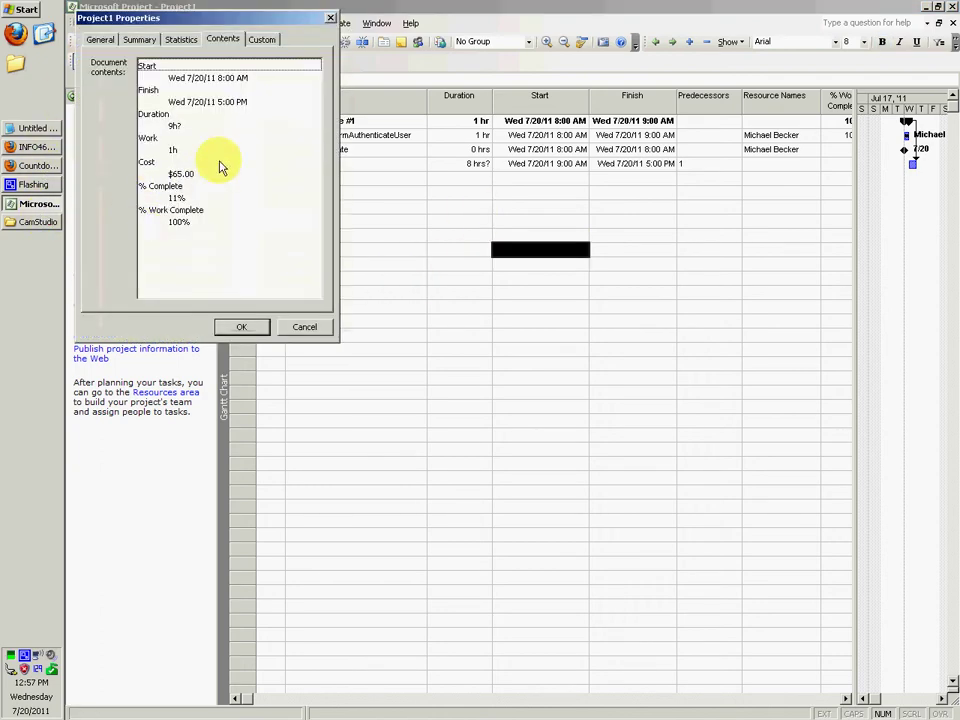
pyautogui.click(141, 66)
pyautogui.click(197, 279)
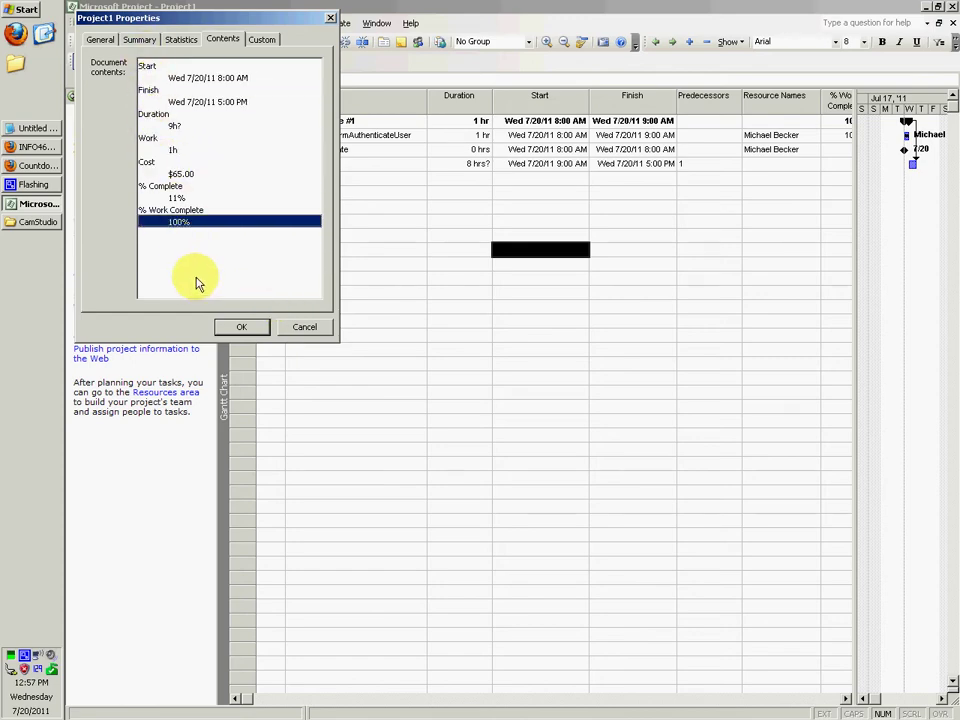
pyautogui.click(147, 66)
pyautogui.click(290, 285)
pyautogui.click(305, 327)
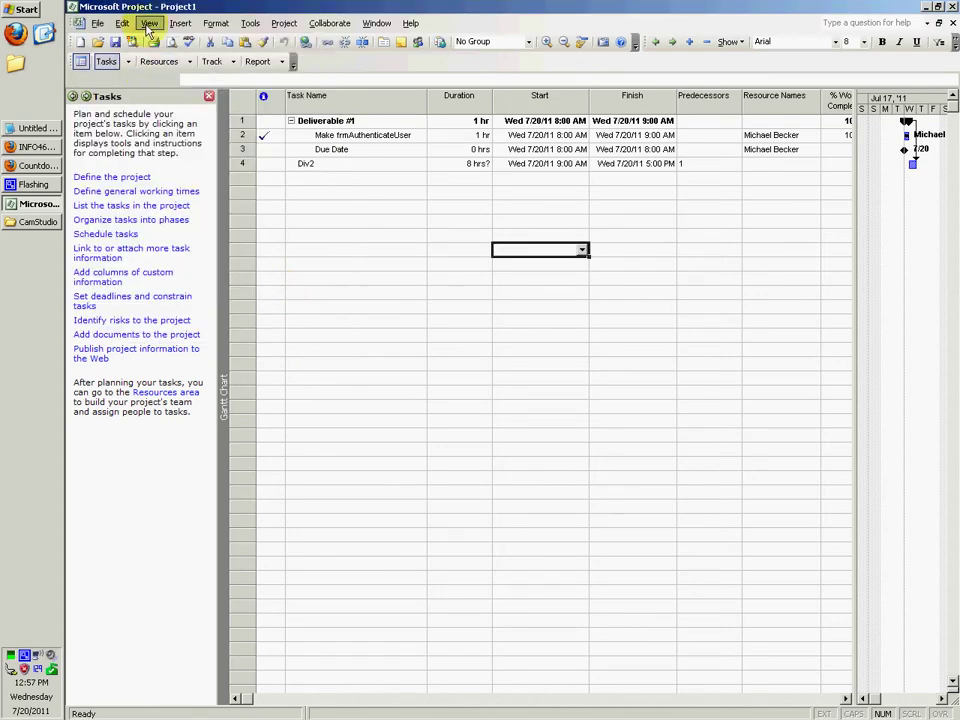
# Preview the Budget cost report, review its costs, baseline and variance per task, and close the preview.
pyautogui.click(148, 23)
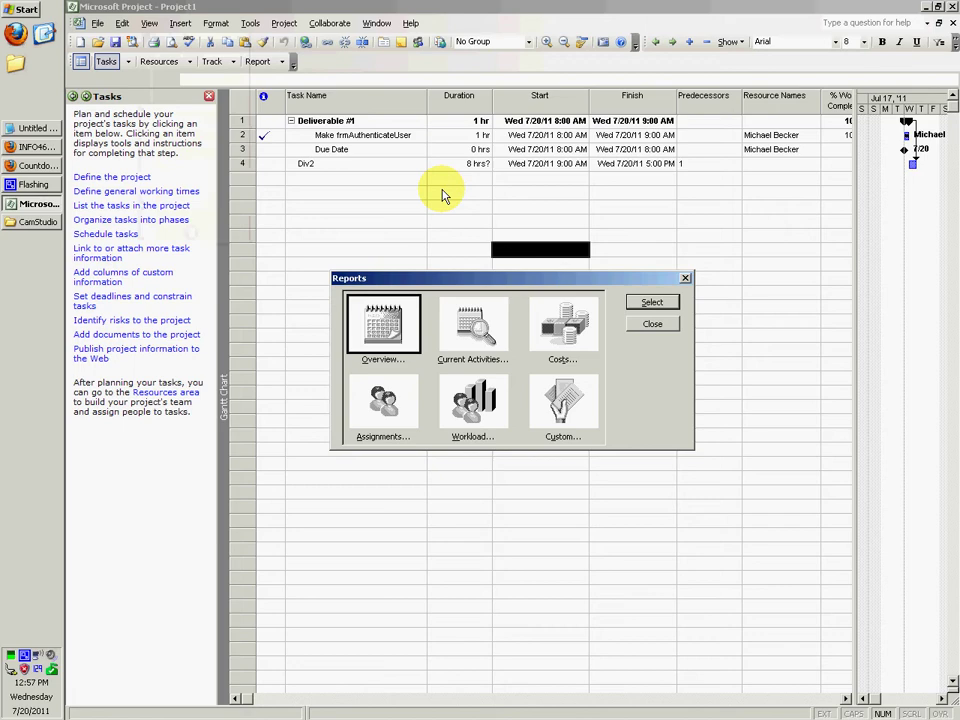
pyautogui.click(563, 325)
pyautogui.click(651, 302)
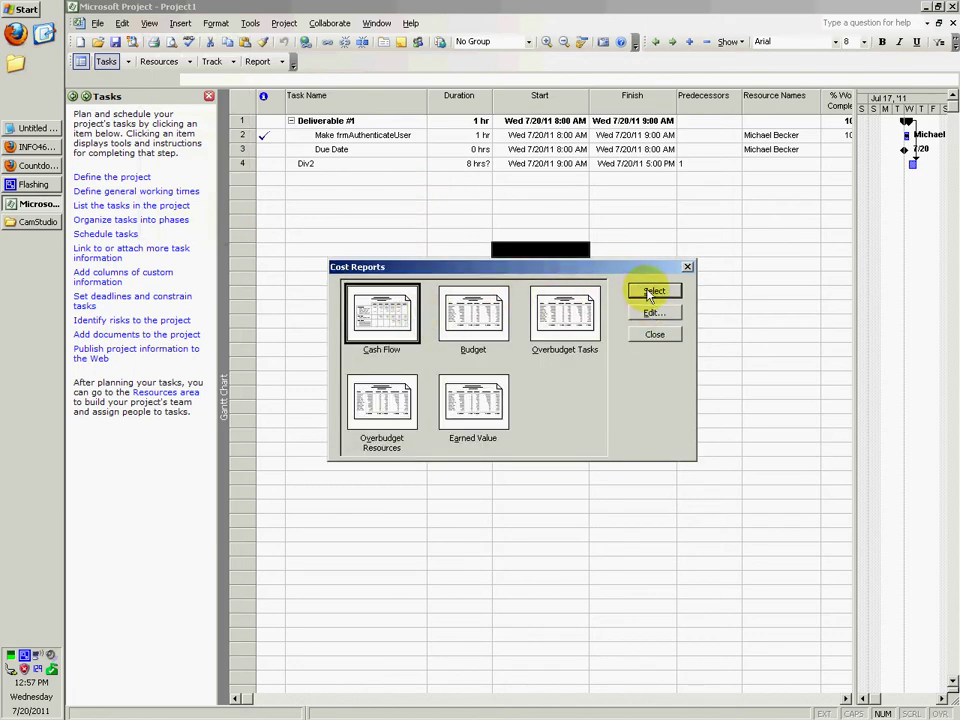
pyautogui.click(473, 313)
pyautogui.click(652, 291)
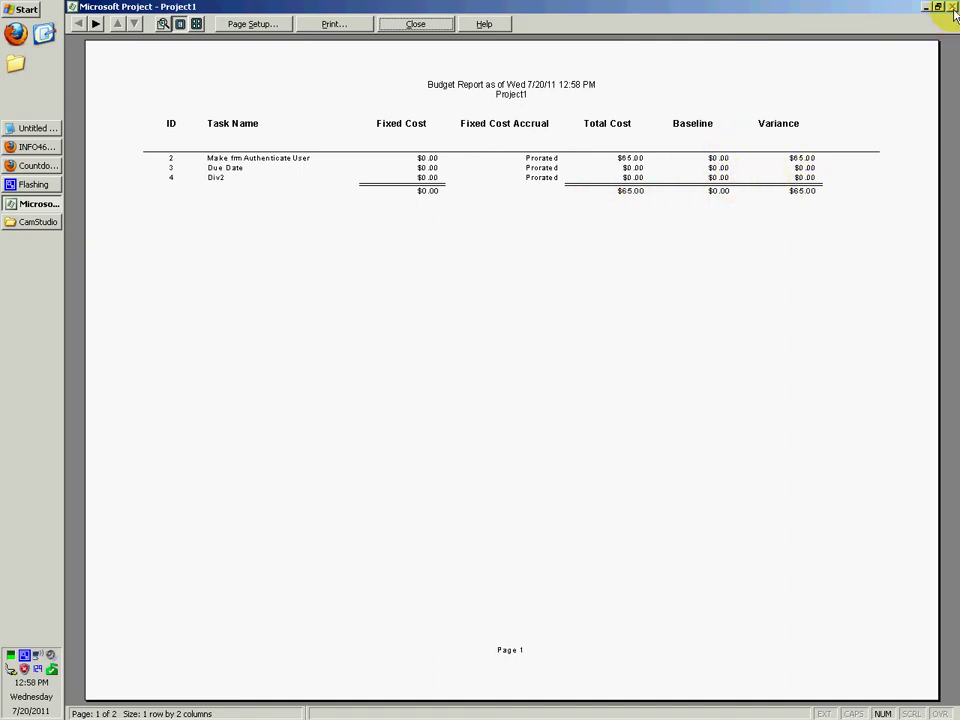
pyautogui.click(415, 23)
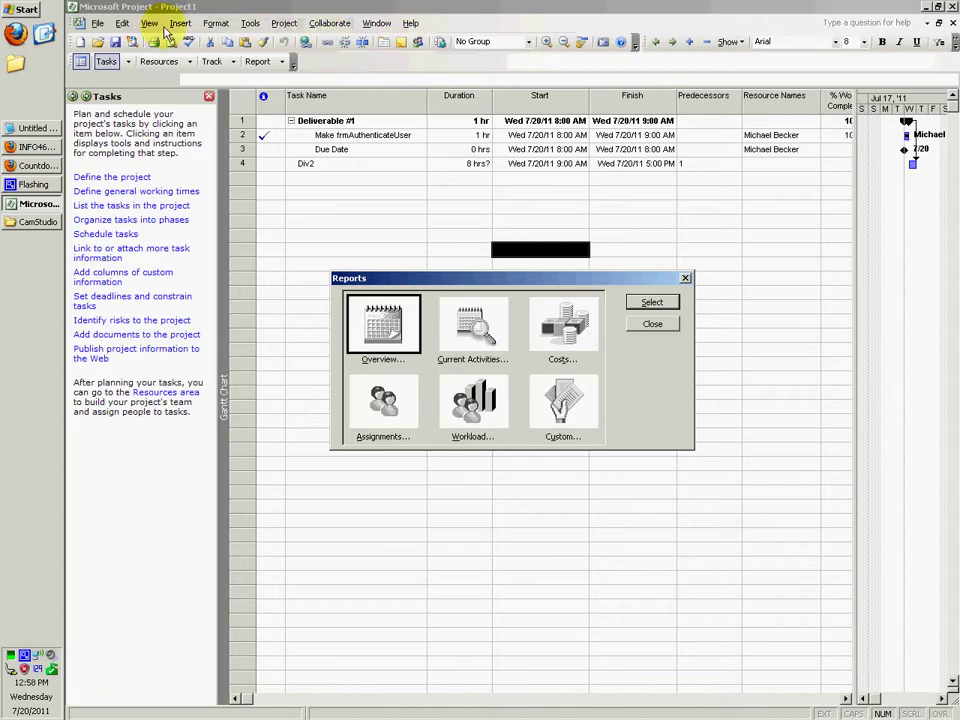
# Preview the Cash Flow cost report, review the costs per task, and close the preview and the report list.
pyautogui.click(548, 330)
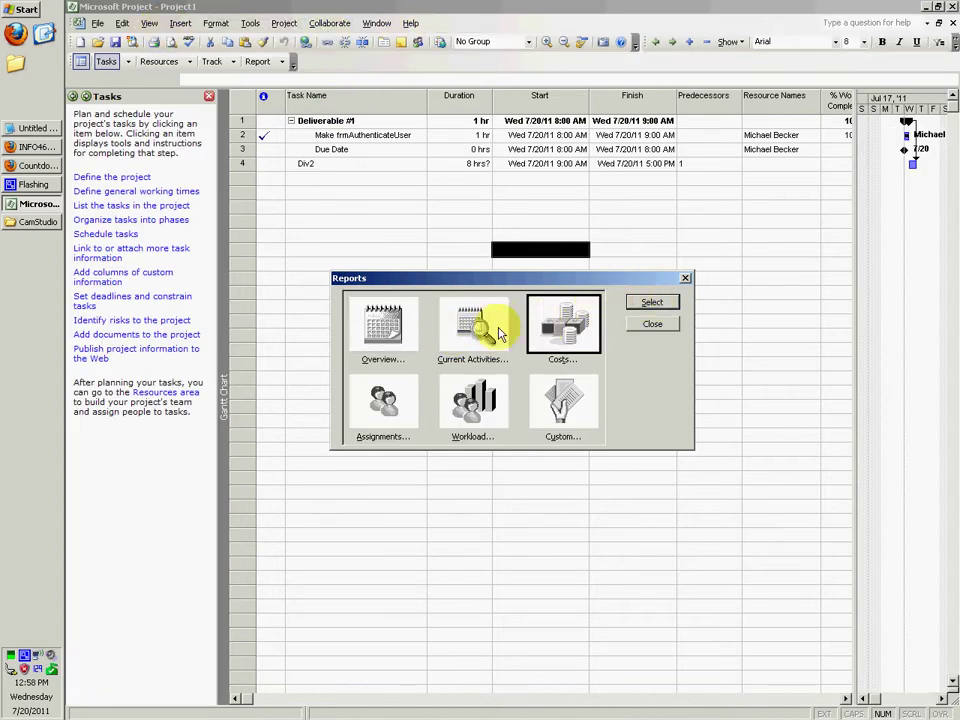
pyautogui.click(640, 303)
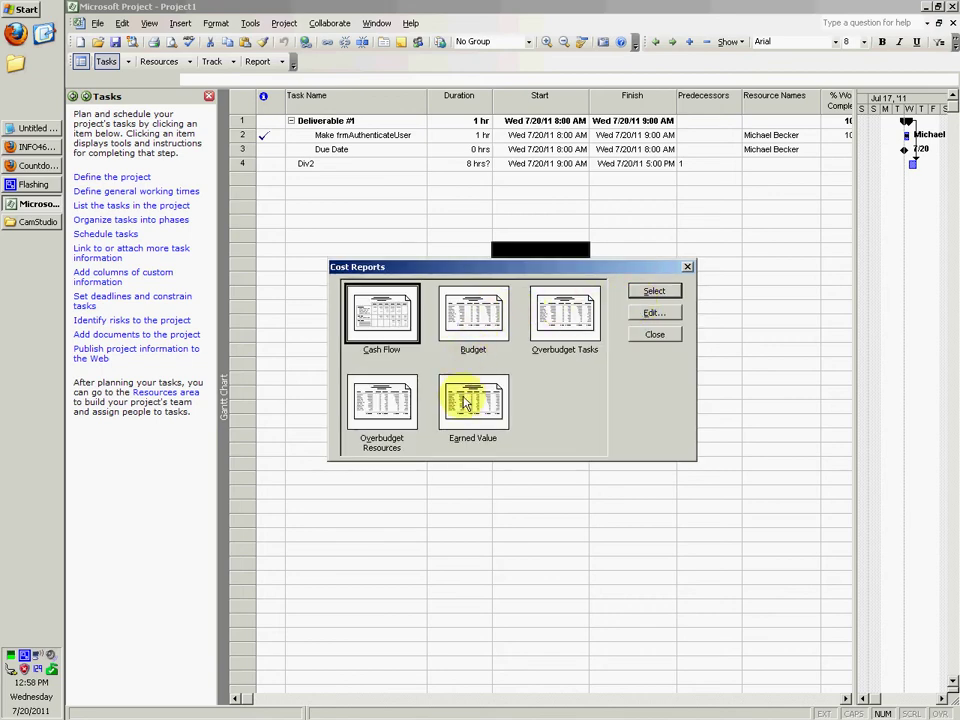
pyautogui.click(655, 291)
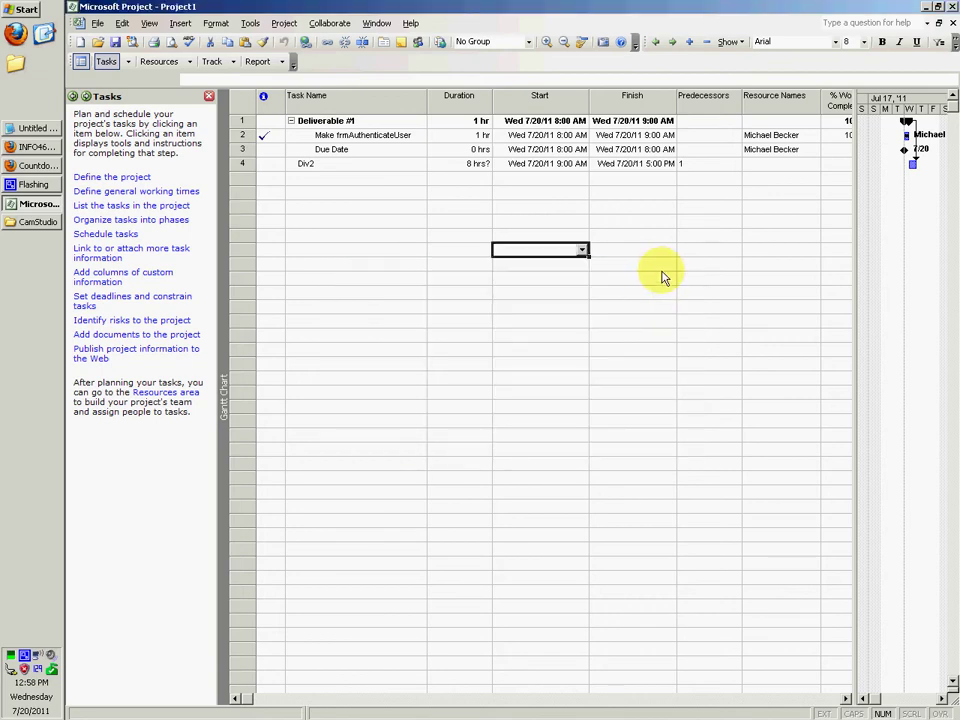
pyautogui.click(38, 147)
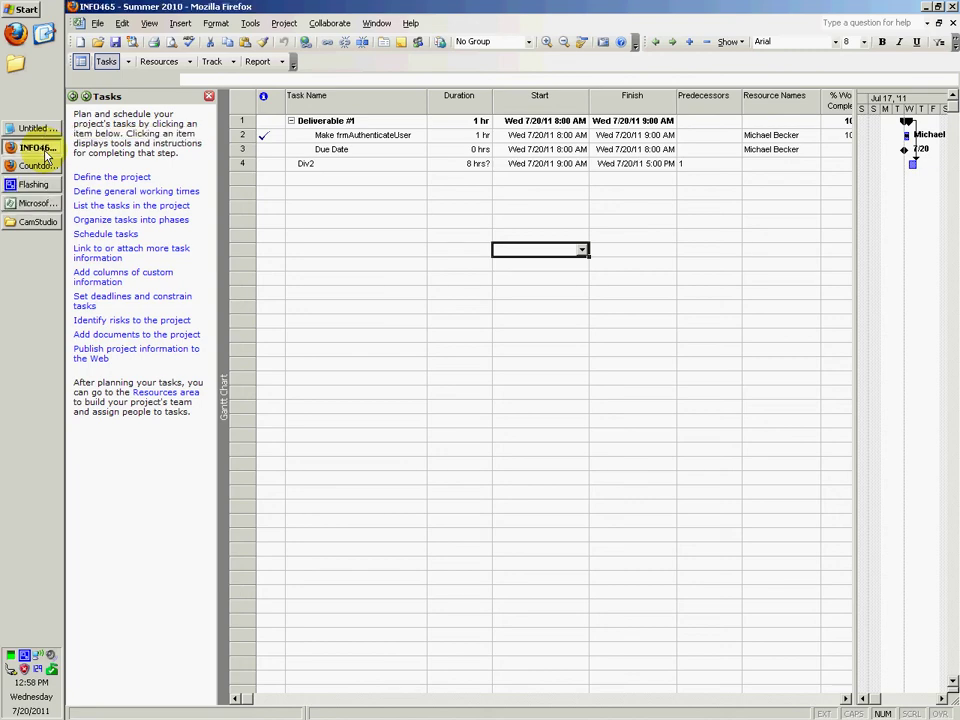
pyautogui.click(36, 204)
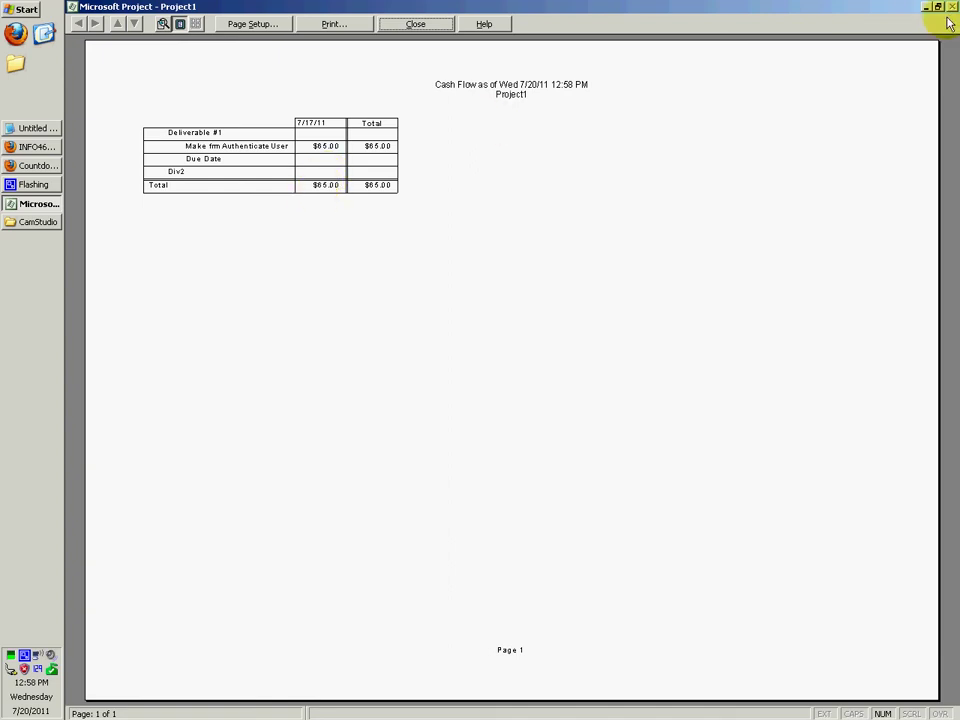
pyautogui.click(434, 29)
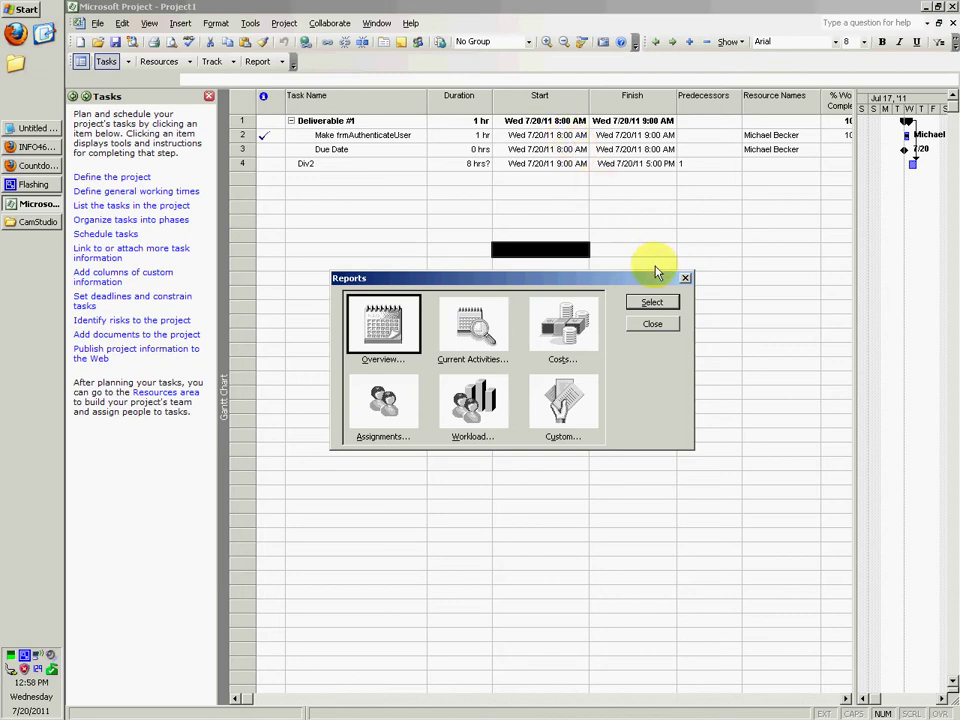
pyautogui.click(652, 323)
# Set the duration of the Make frmAuthenticateUser task to 8 hrs.
pyautogui.click(477, 137)
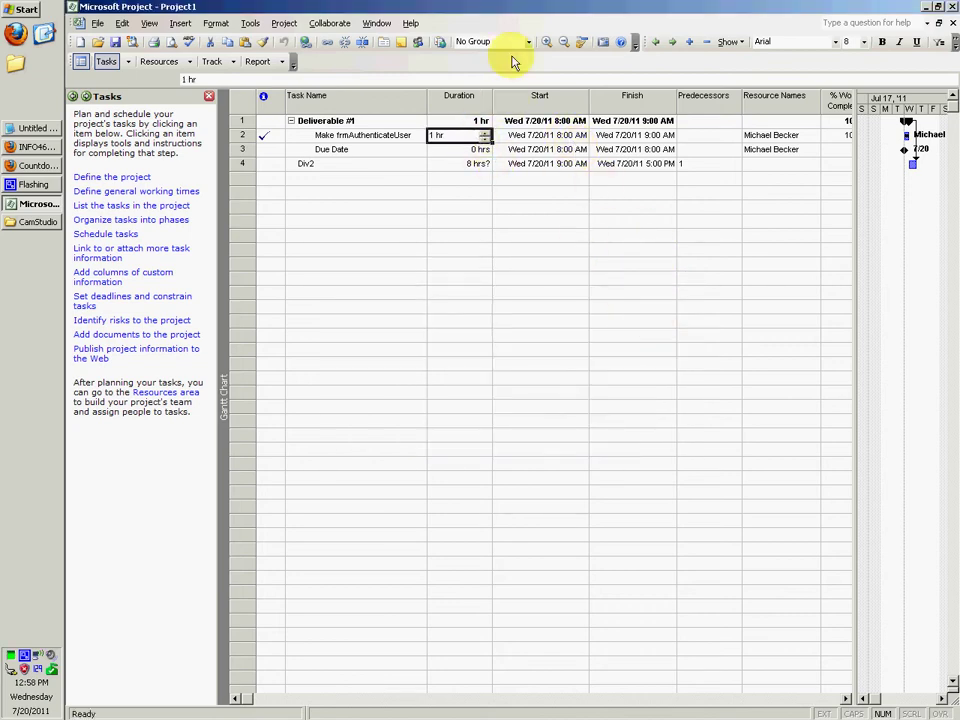
pyautogui.press('Return')
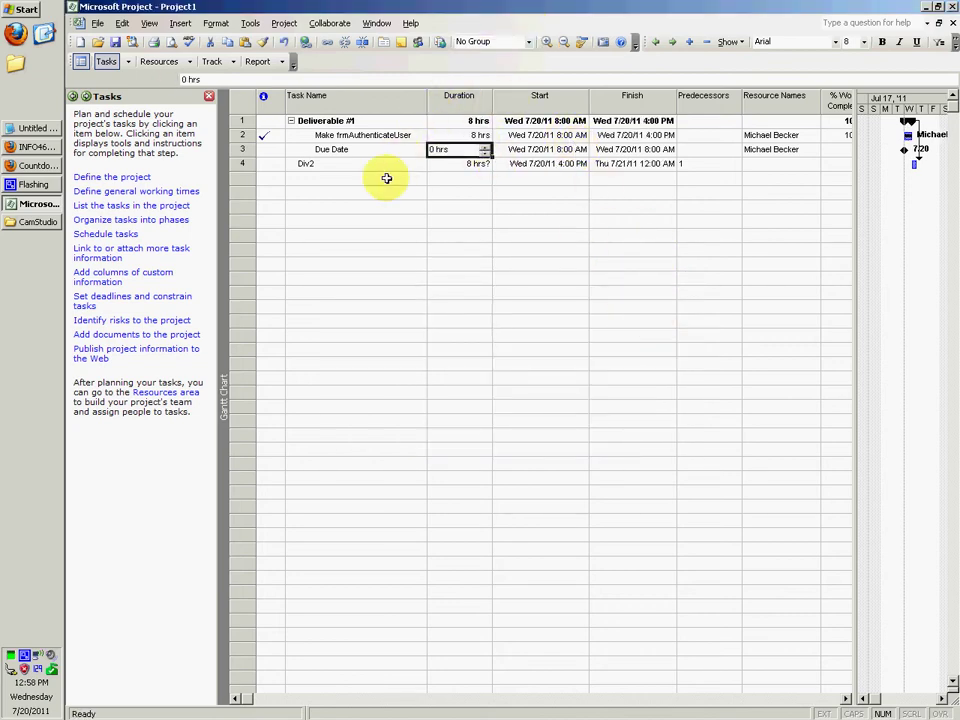
# Preview the Budget cost report again, check each task's total cost, baseline and variance, and close the preview.
pyautogui.click(148, 22)
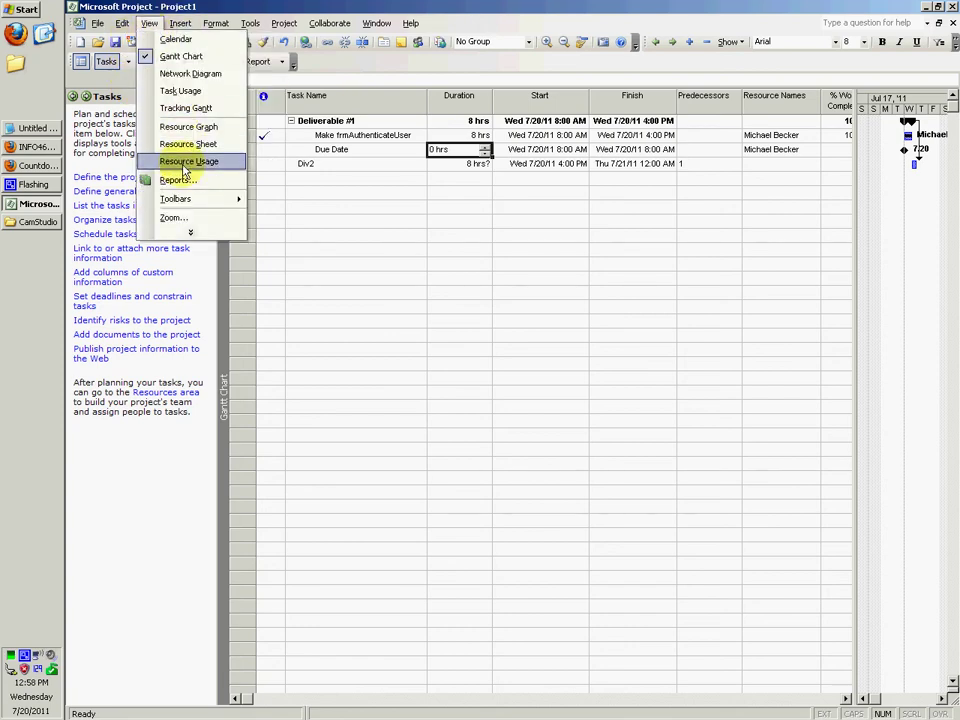
pyautogui.click(180, 180)
pyautogui.click(566, 330)
pyautogui.click(658, 303)
pyautogui.click(476, 311)
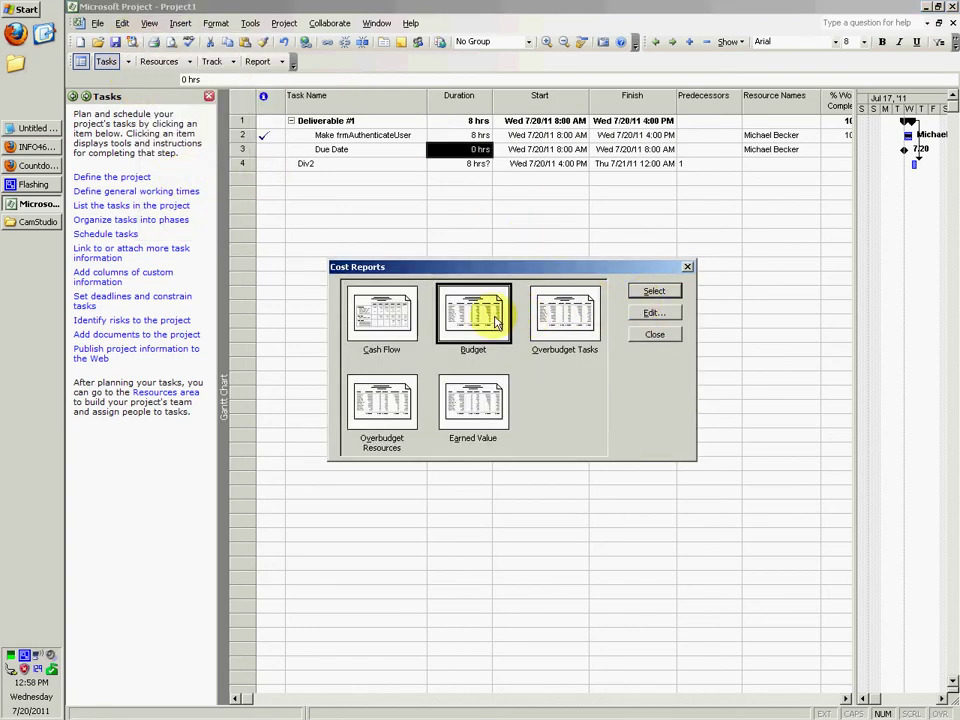
pyautogui.click(664, 293)
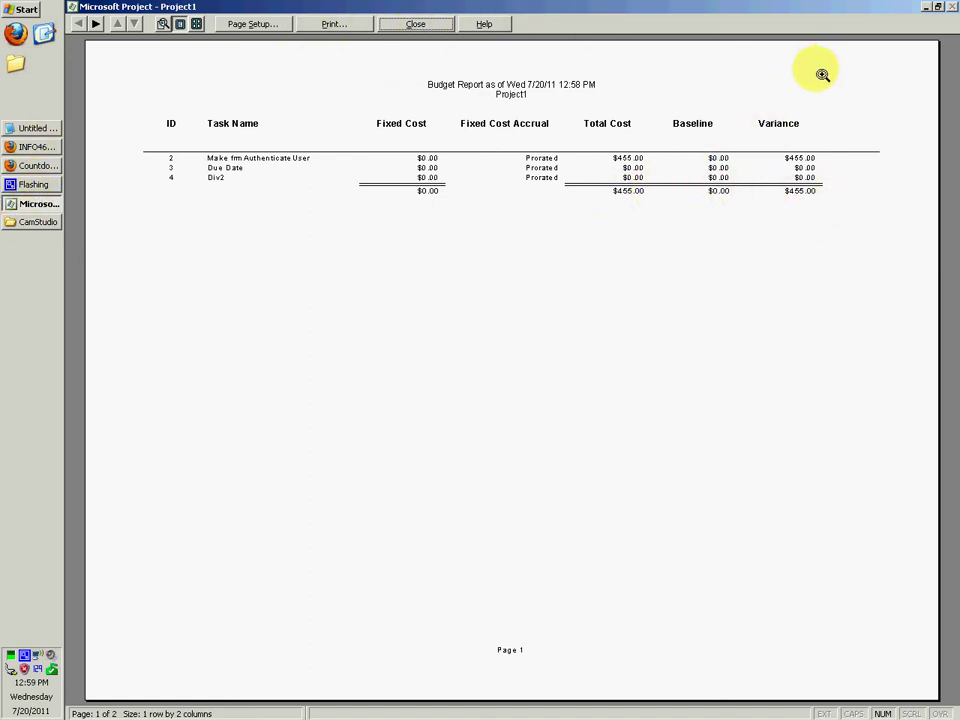
pyautogui.click(426, 24)
# Reopen the list of cost reports, look over the Cash Flow and Budget choices, and close the report lists.
pyautogui.click(563, 318)
pyautogui.click(651, 303)
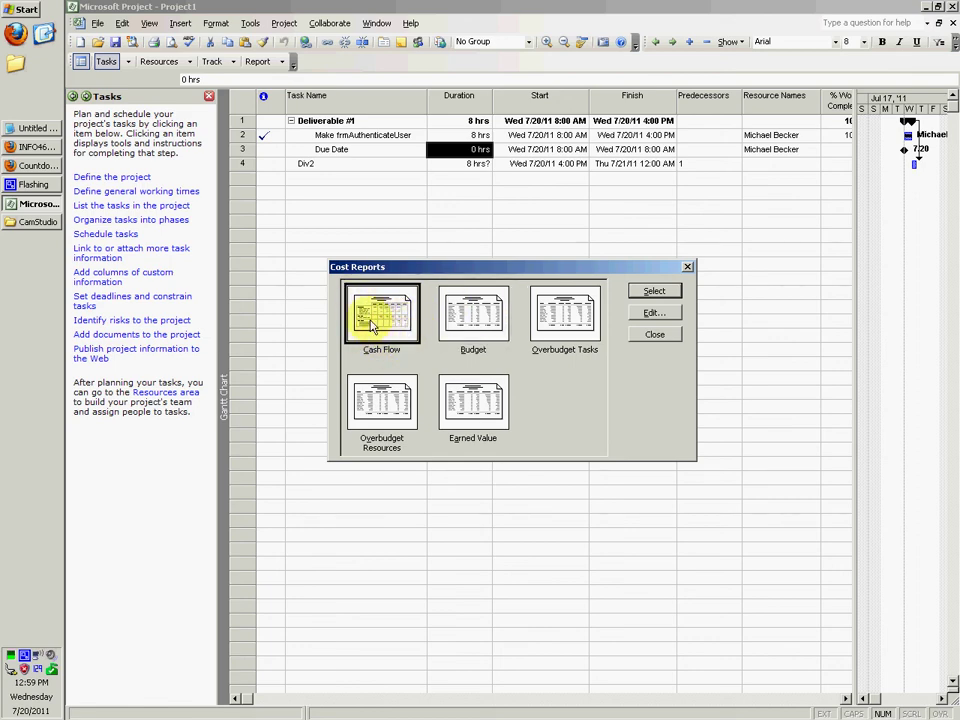
pyautogui.click(470, 310)
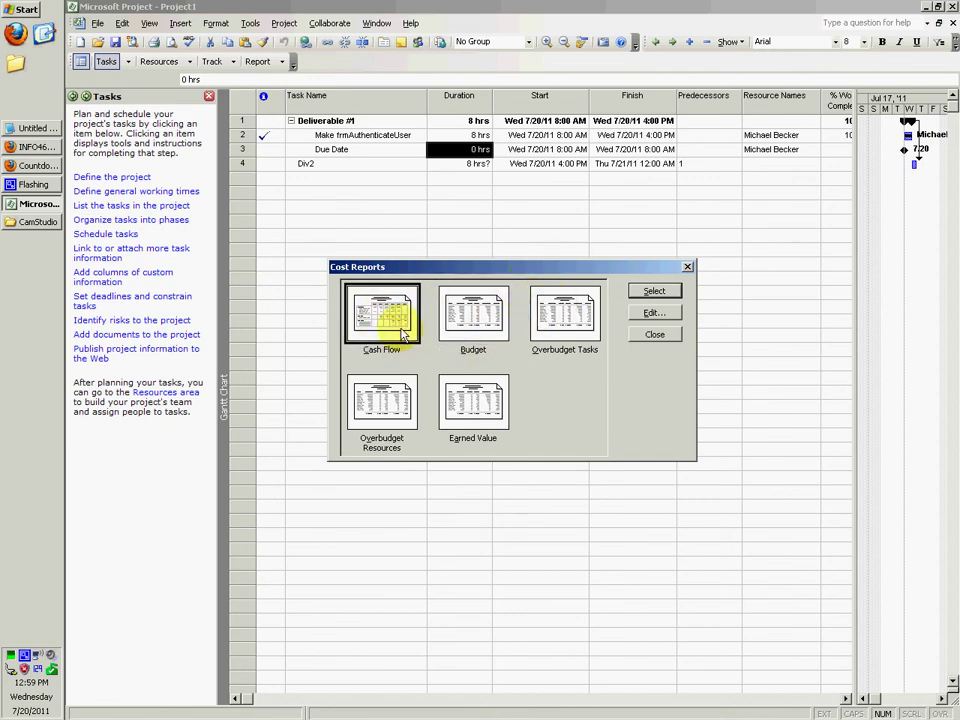
pyautogui.click(655, 336)
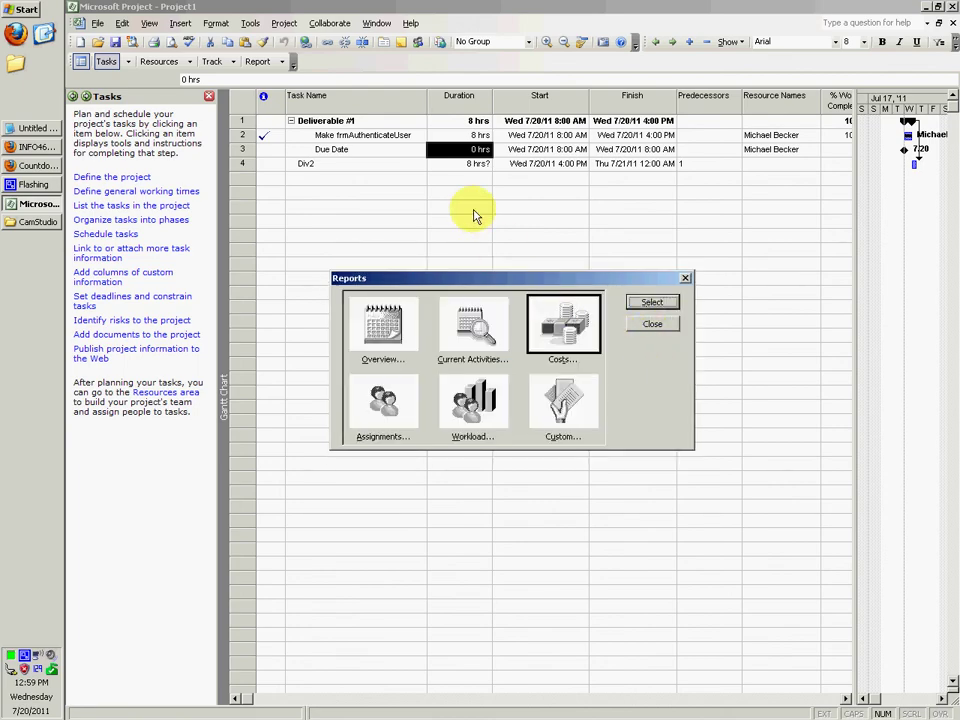
pyautogui.click(652, 325)
# Switch to the INFO465 course page in Firefox and reread the Project #1, Dlv #3 requirements on completed effort, properties, billing and submission.
pyautogui.click(40, 165)
pyautogui.click(33, 204)
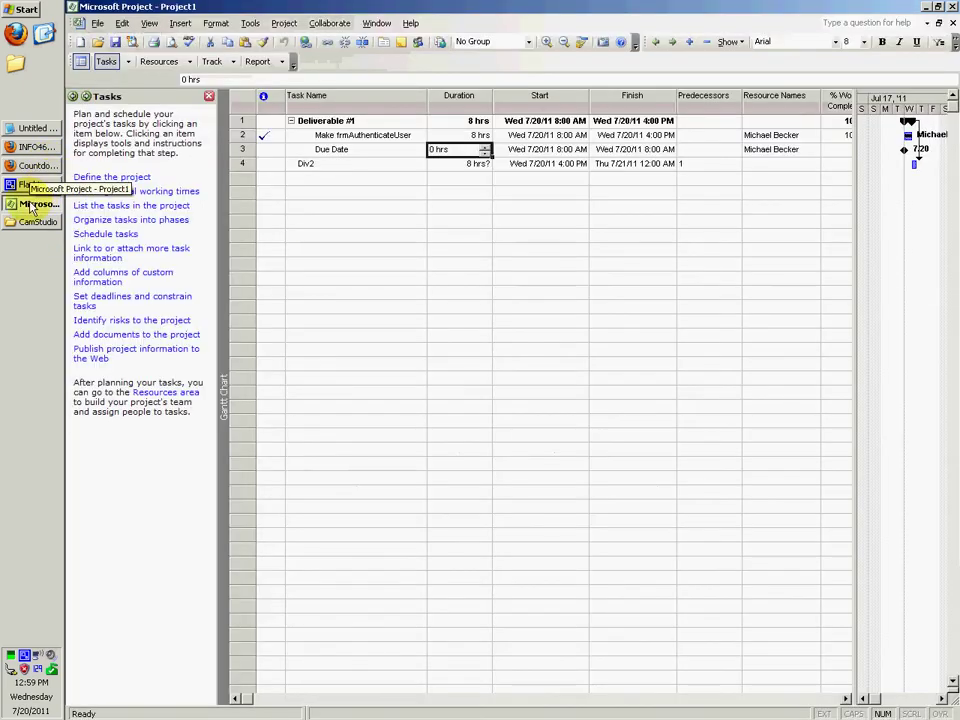
pyautogui.click(37, 147)
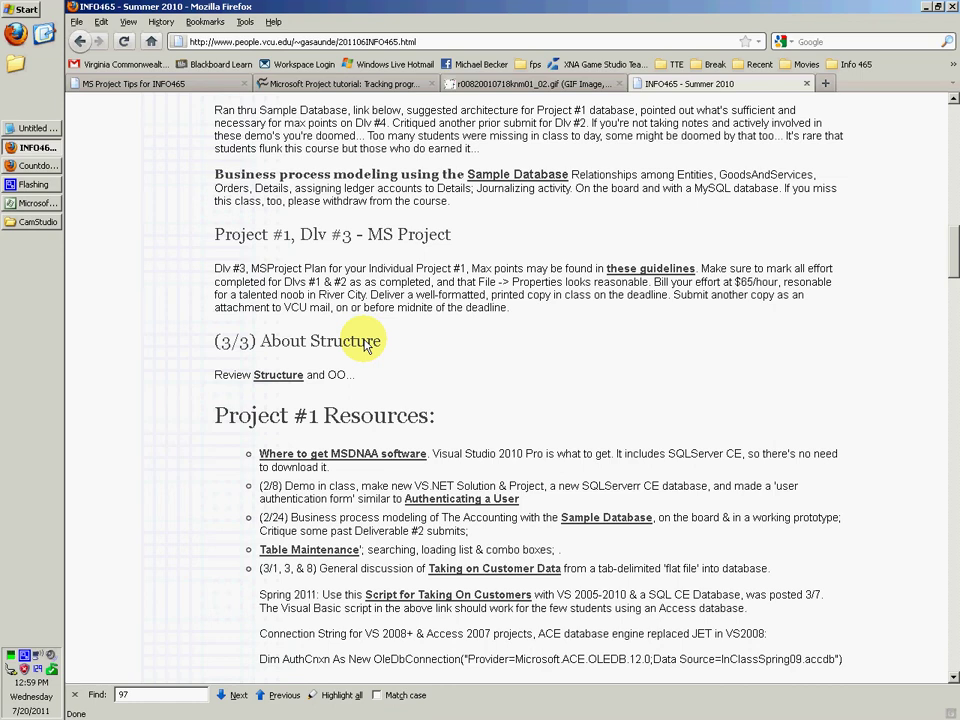
pyautogui.moveTo(546, 315); pyautogui.dragTo(320, 312)
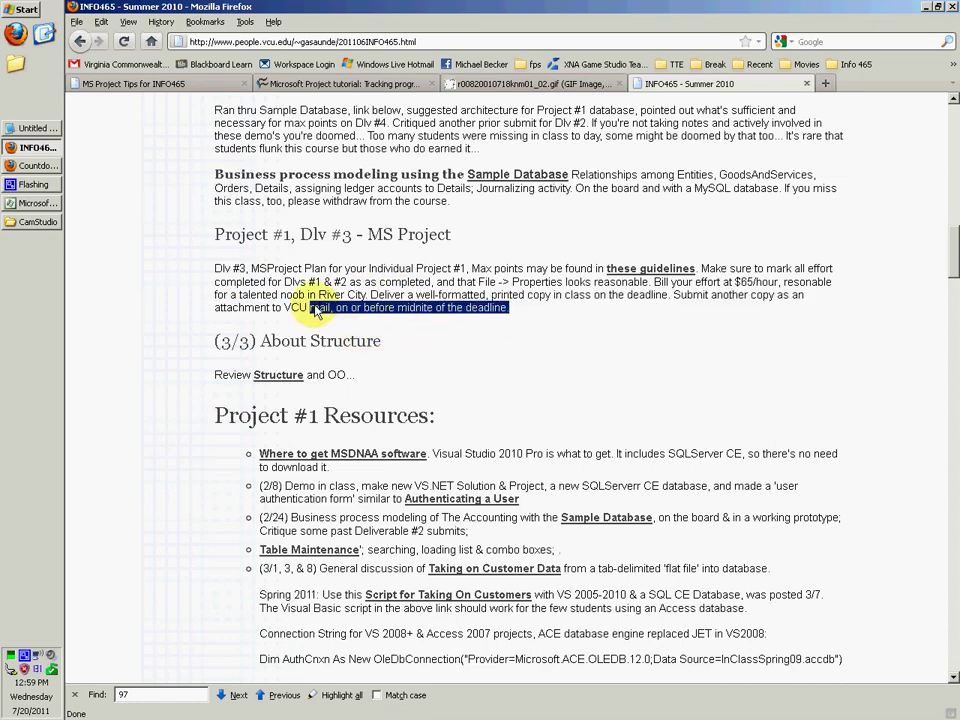
pyautogui.click(316, 311)
pyautogui.tripleClick(521, 311)
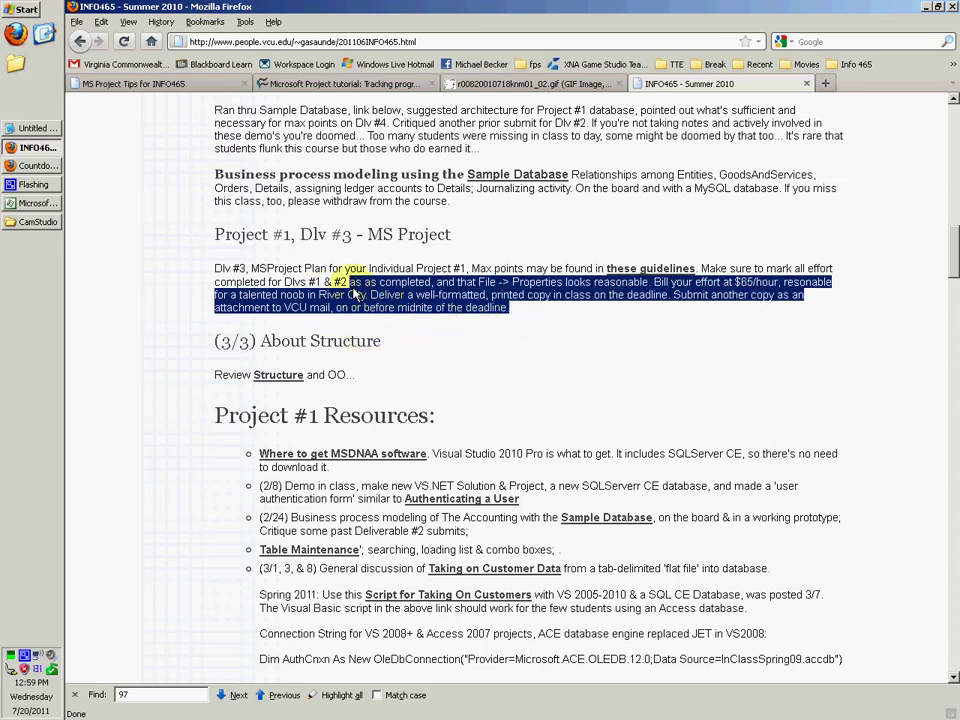
pyautogui.click(583, 363)
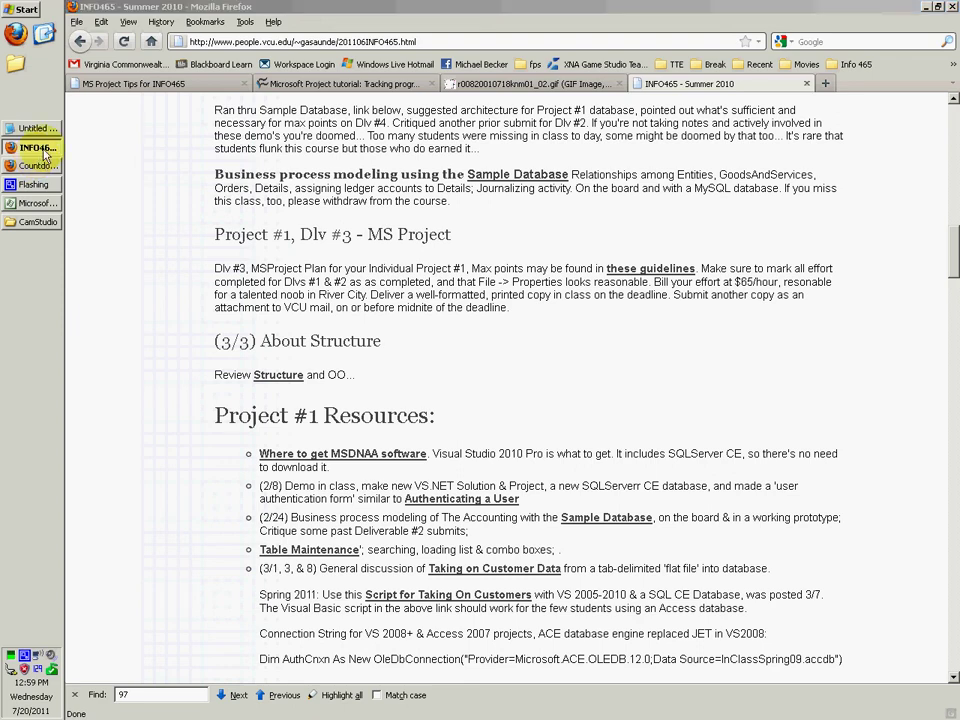
# Check the task list in Microsoft Project once more, and bring up the MS Project Tips for INFO465 page in Firefox.
pyautogui.click(37, 203)
pyautogui.click(415, 221)
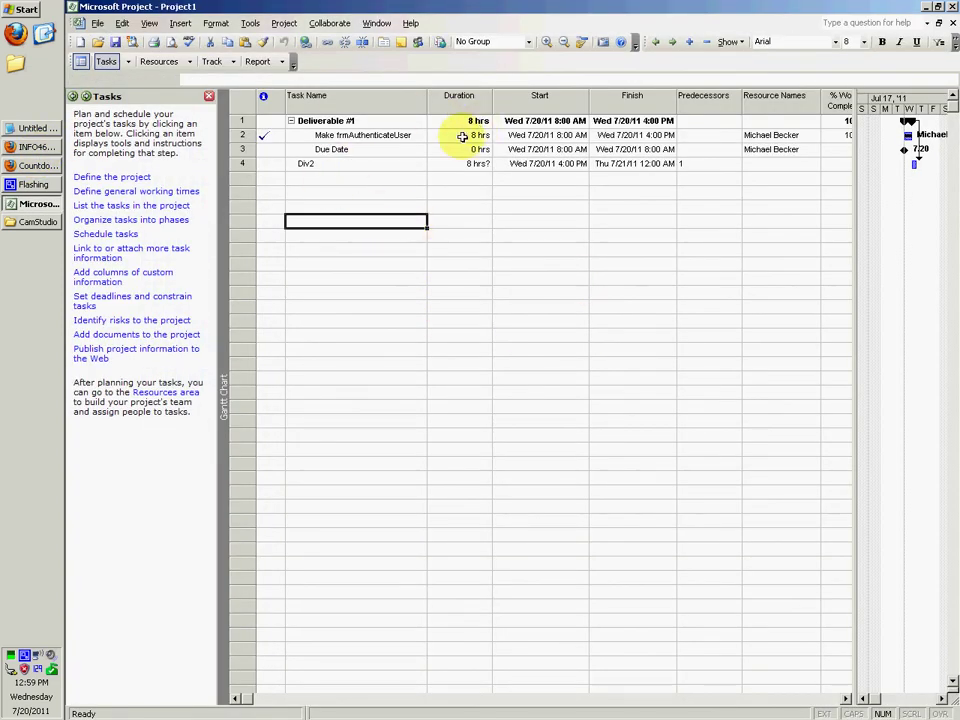
pyautogui.click(33, 148)
pyautogui.click(183, 86)
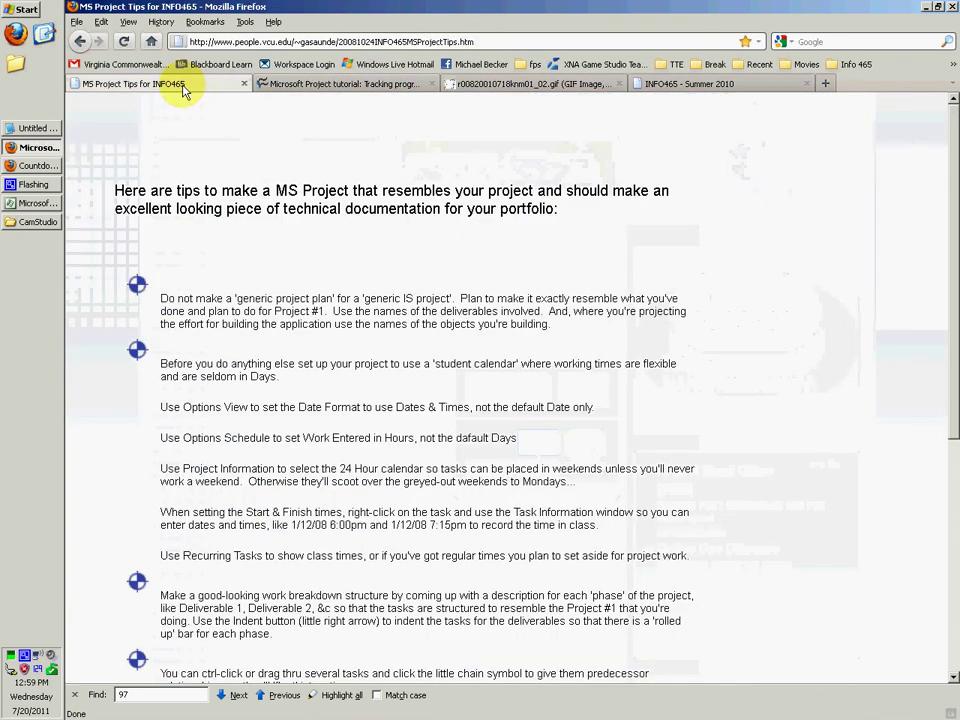